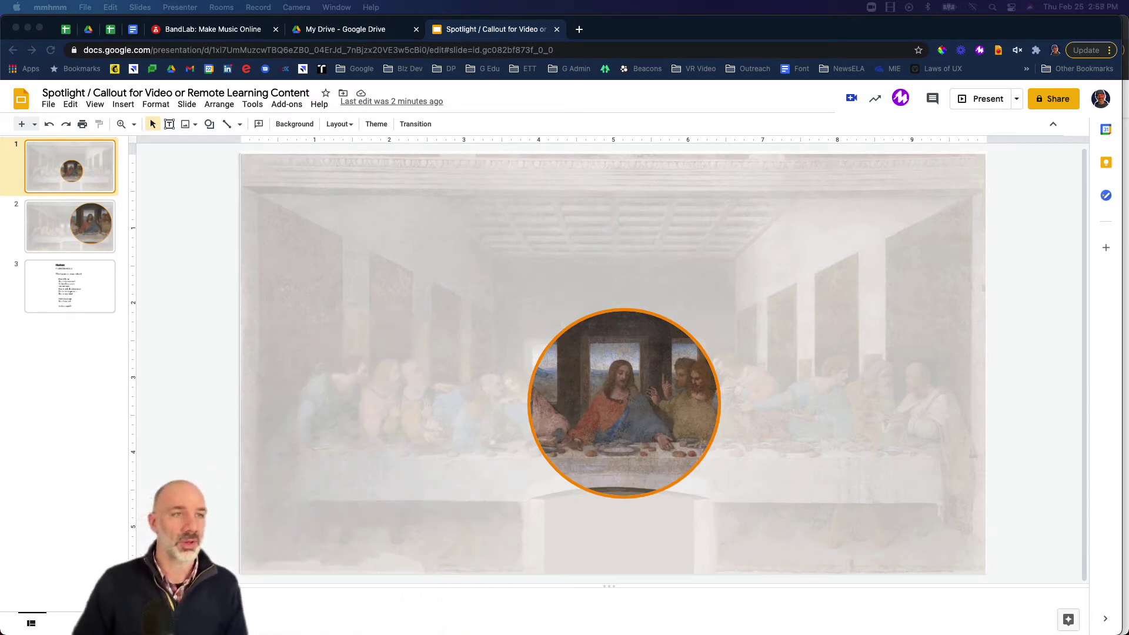
Run the spotlight slides as a full-screen slideshow, then return to editing
click(976, 101)
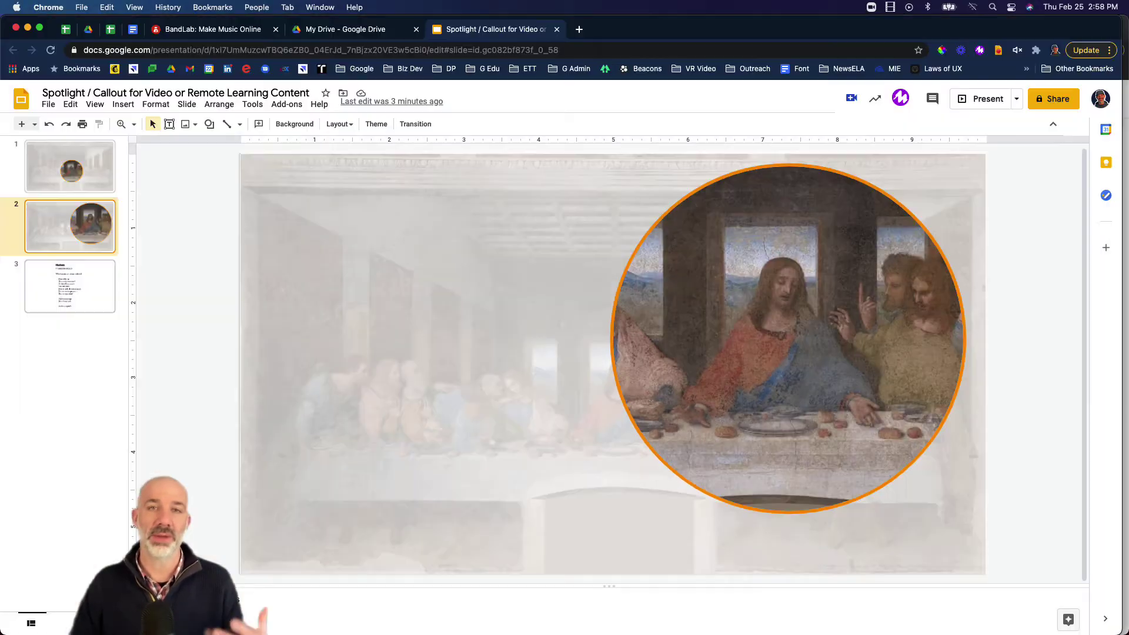
click(34, 124)
Add a blank slide 3 and insert the first 'last supper' image found through Explore
click(138, 404)
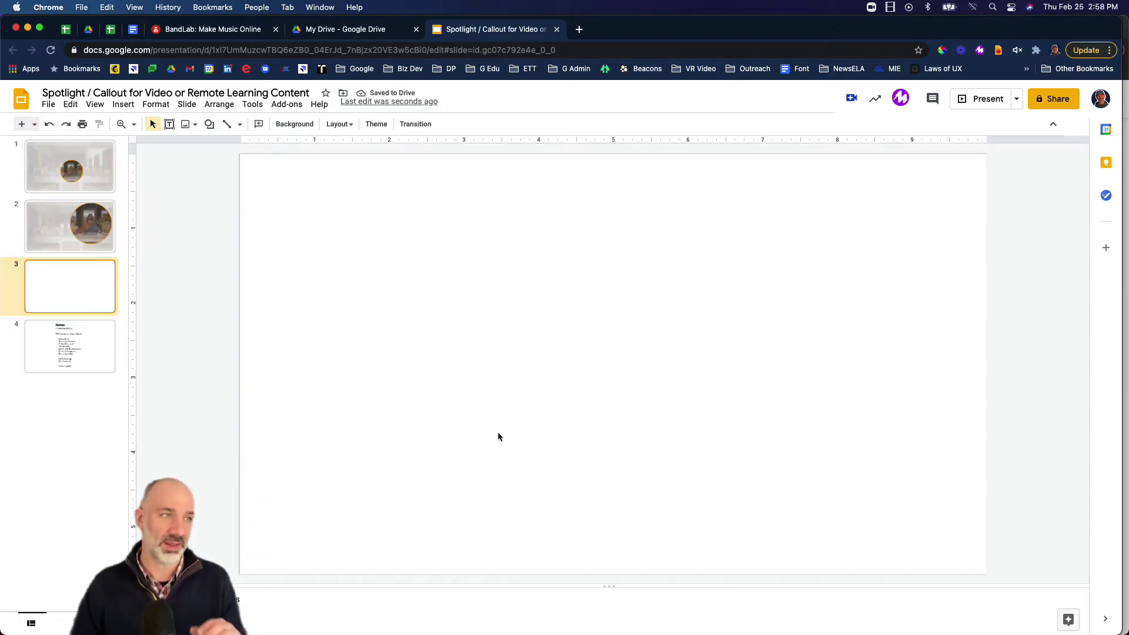
click(1069, 619)
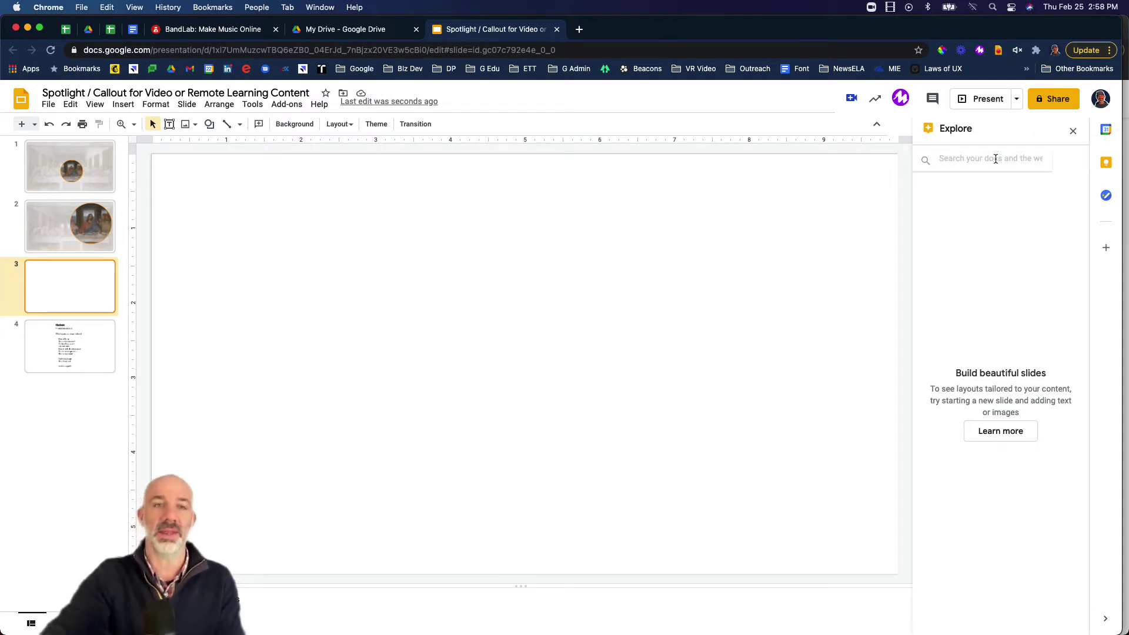
text(la)
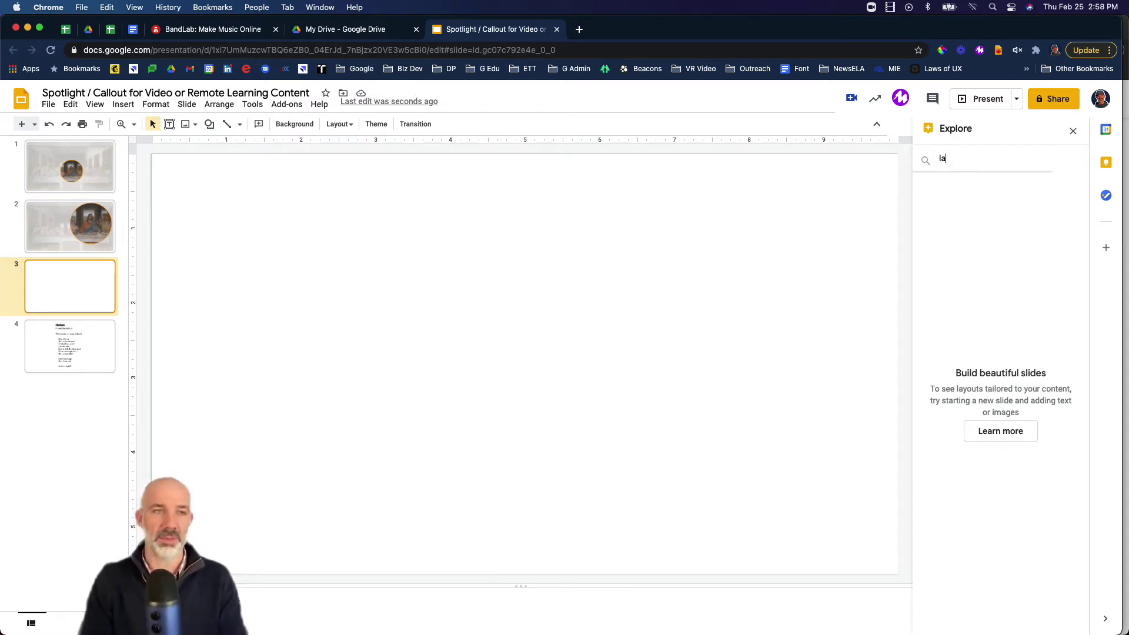
text(st supper)
key(Return)
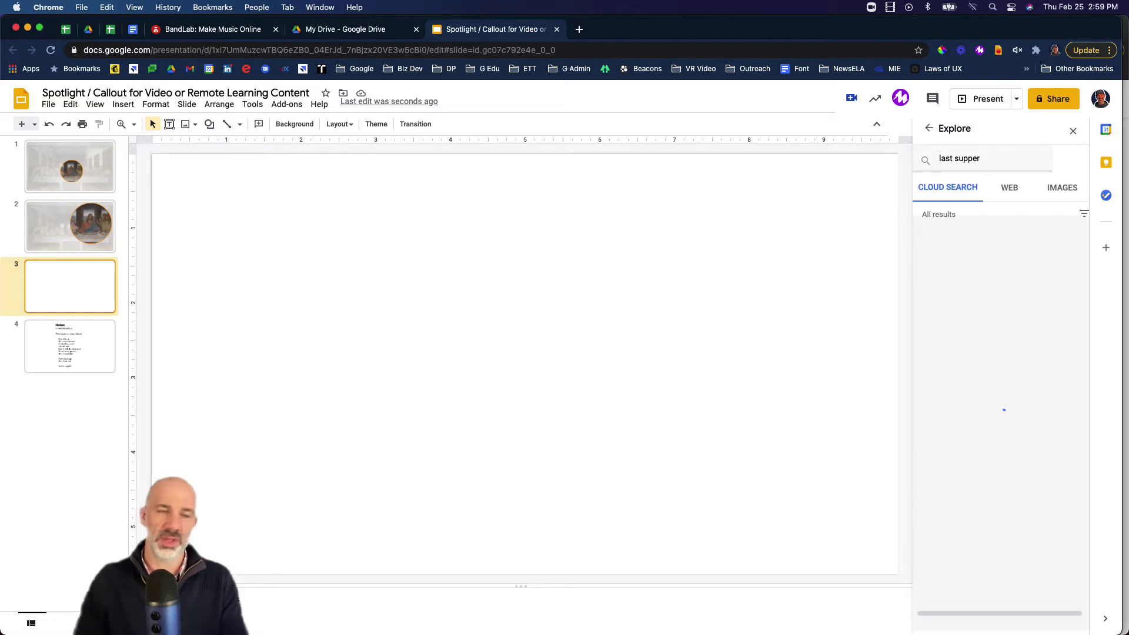
click(1063, 188)
mouse_move(1072, 215)
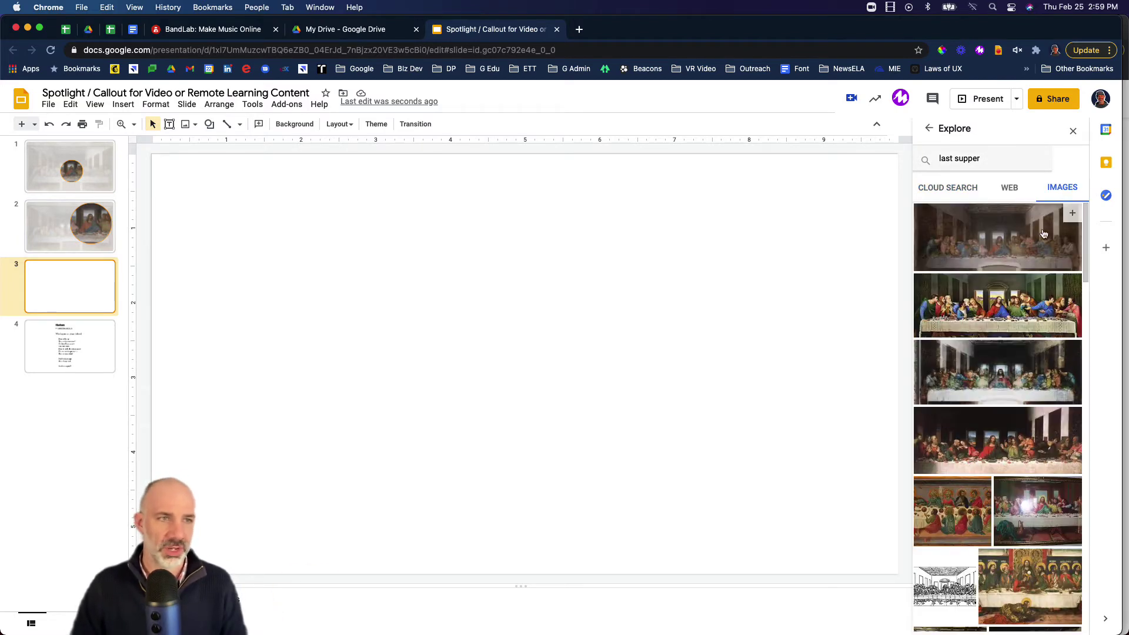
click(1072, 215)
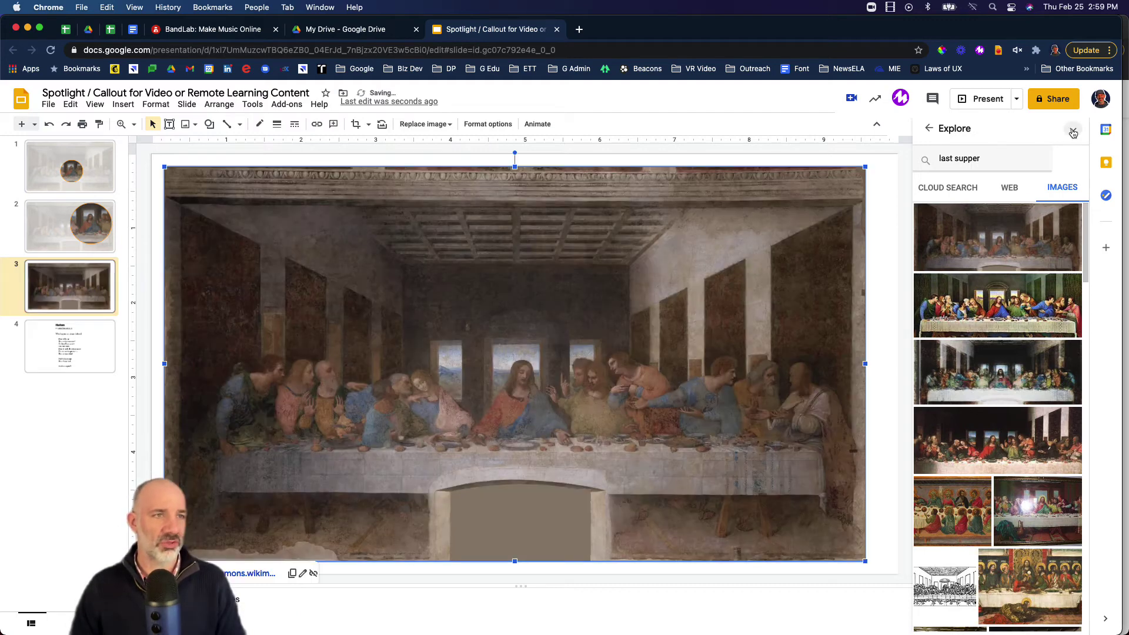
Close Explore, then move and resize the Last Supper painting to cover slide 3 exactly
click(1072, 132)
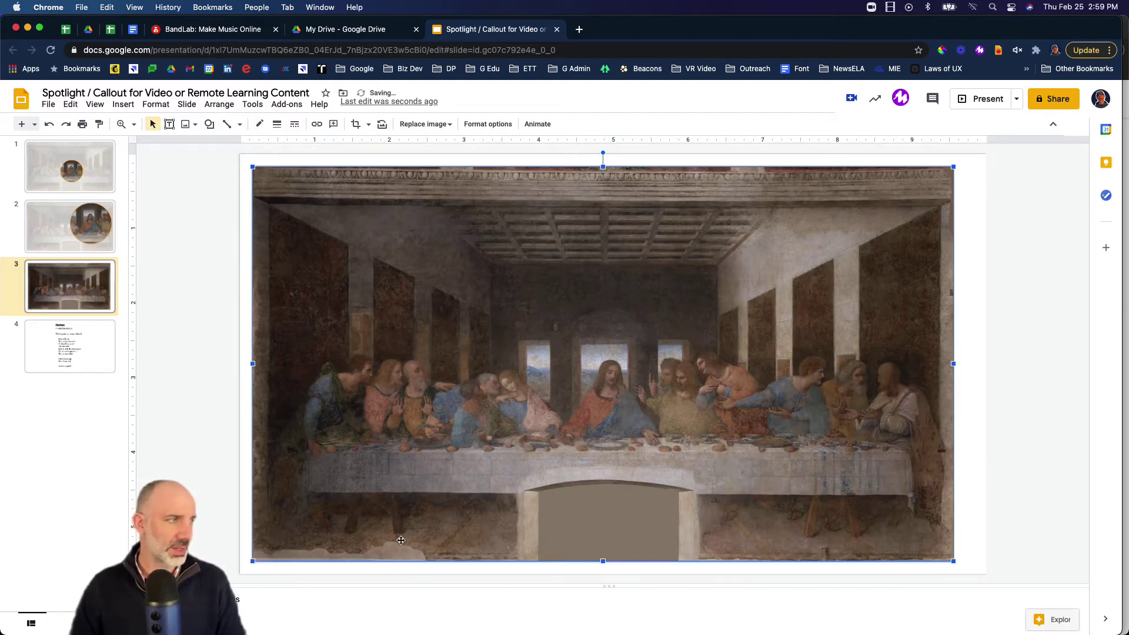
drag(400, 540, 388, 532)
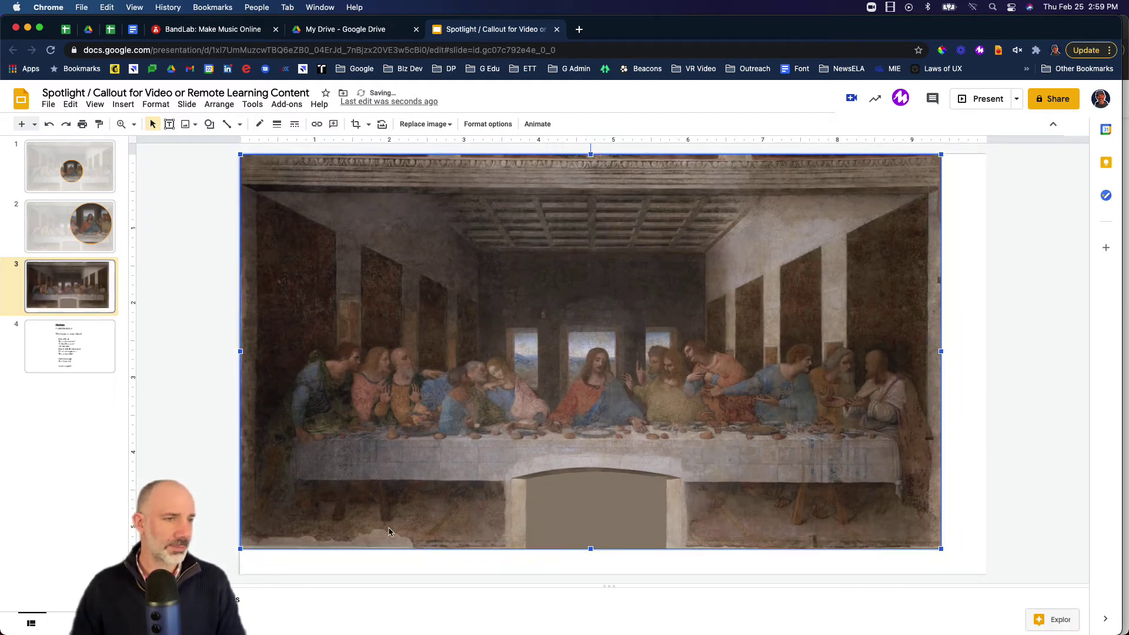
drag(942, 550, 985, 574)
click(1064, 503)
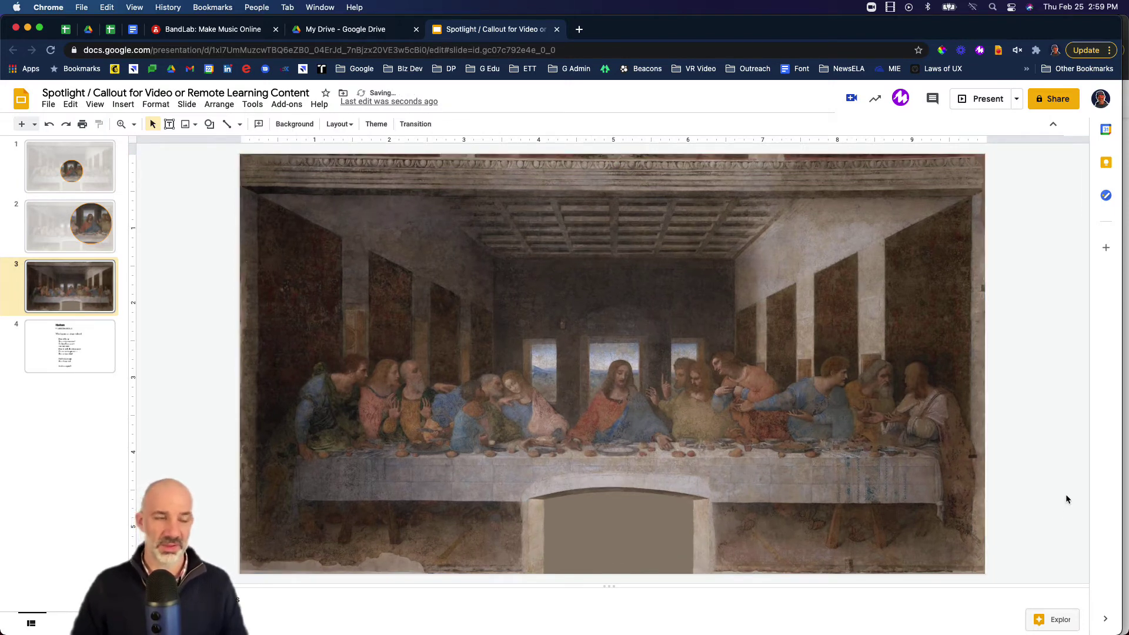
click(589, 385)
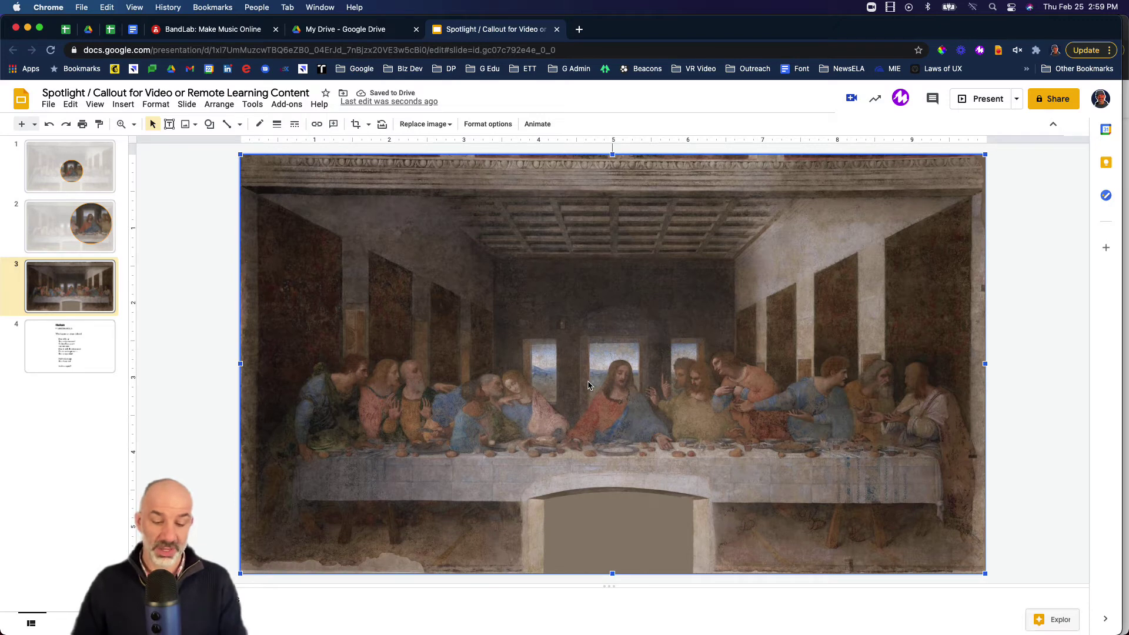
key(Right)
drag(587, 376, 626, 403)
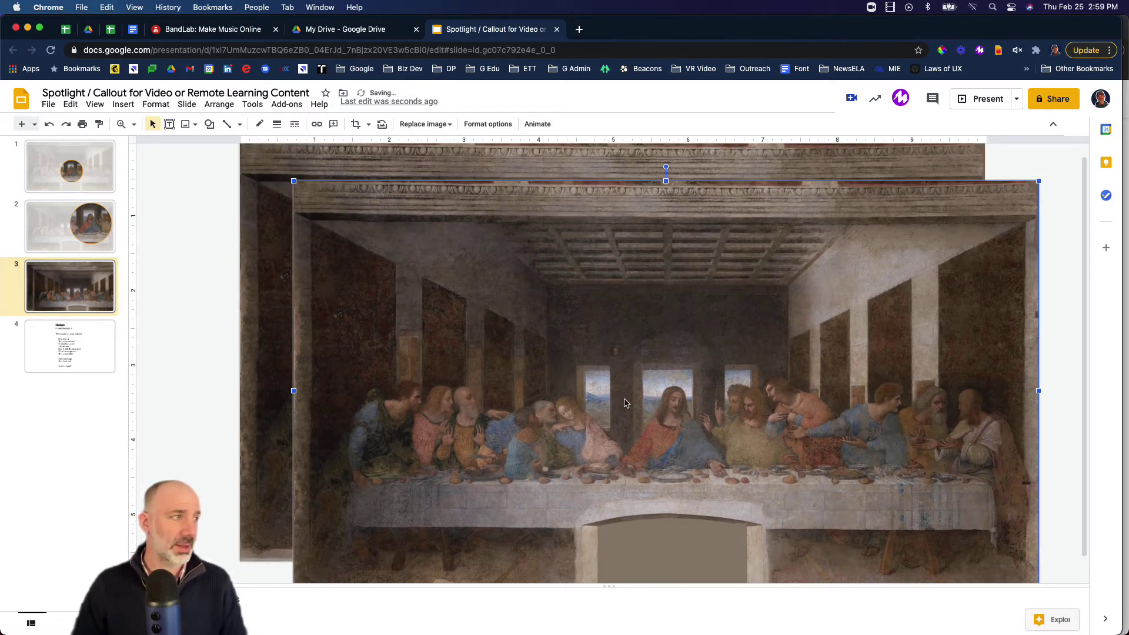
scroll(626, 403, up, 1)
drag(615, 398, 563, 361)
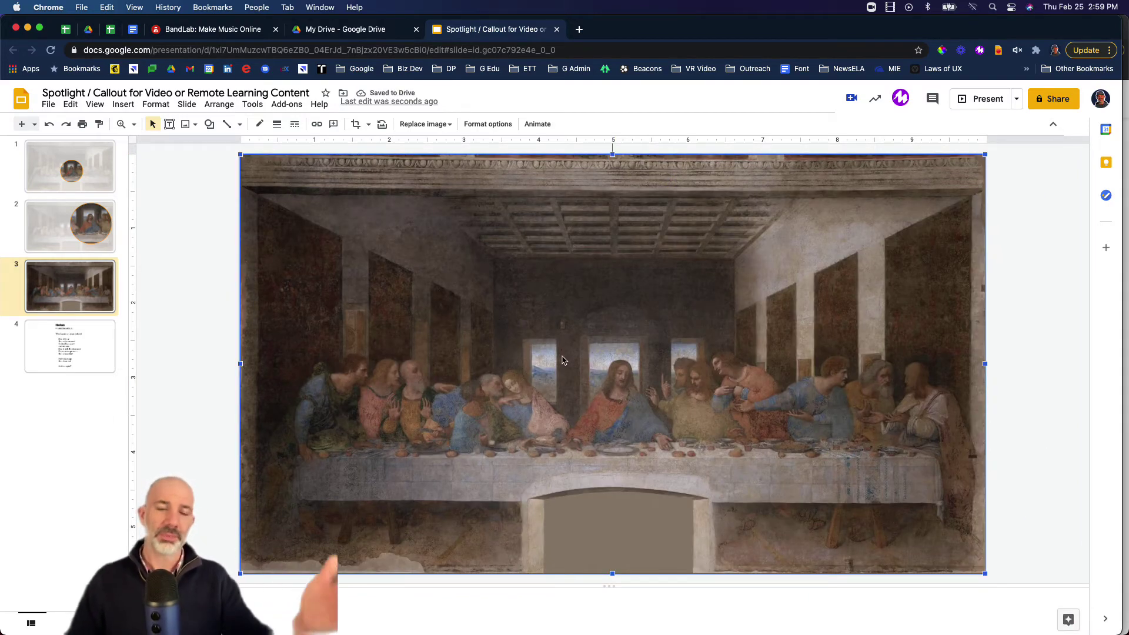
Draw a borderless rectangle covering the whole painting on slide 3
click(208, 128)
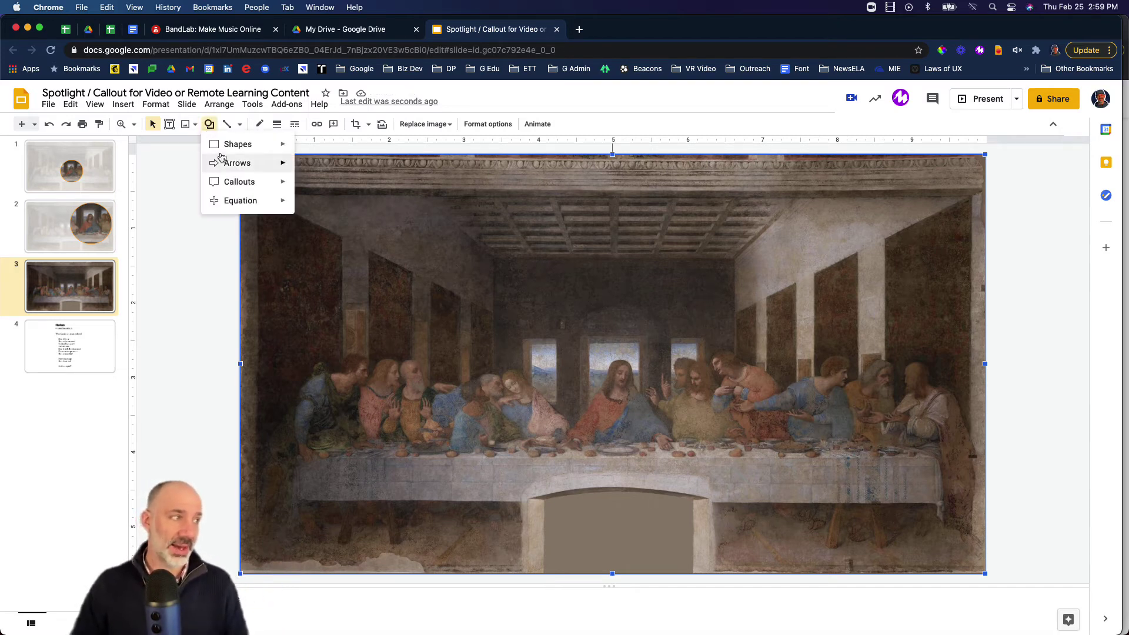
mouse_move(223, 151)
click(306, 157)
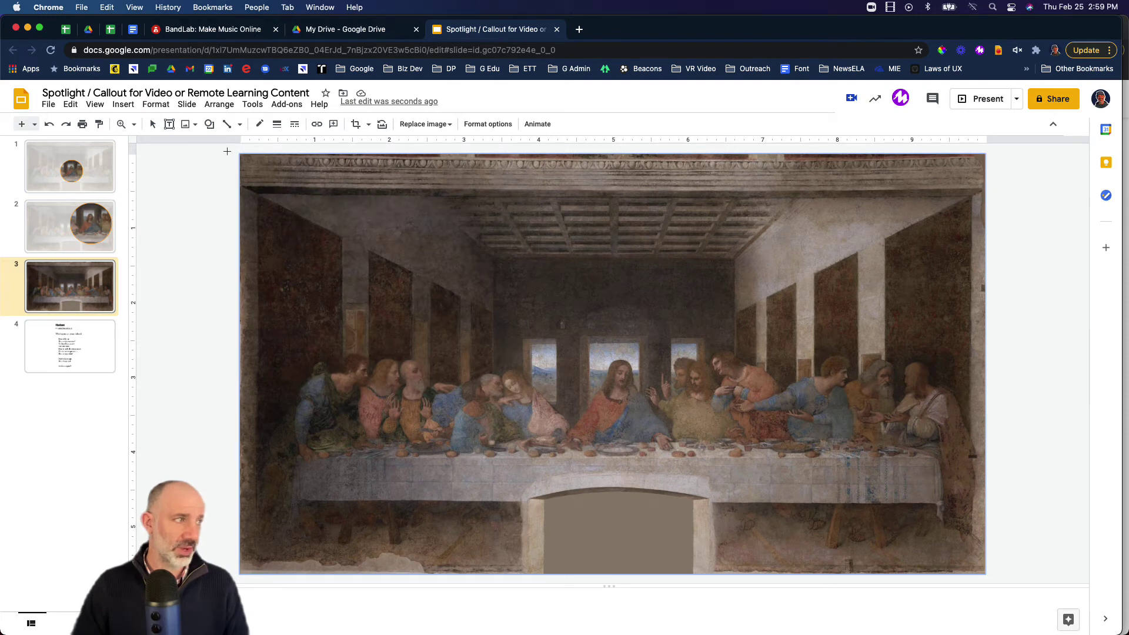
mouse_move(233, 149)
mouse_down()
mouse_move(291, 171)
mouse_move(563, 217)
mouse_move(1056, 522)
mouse_move(1012, 583)
mouse_move(998, 581)
mouse_up()
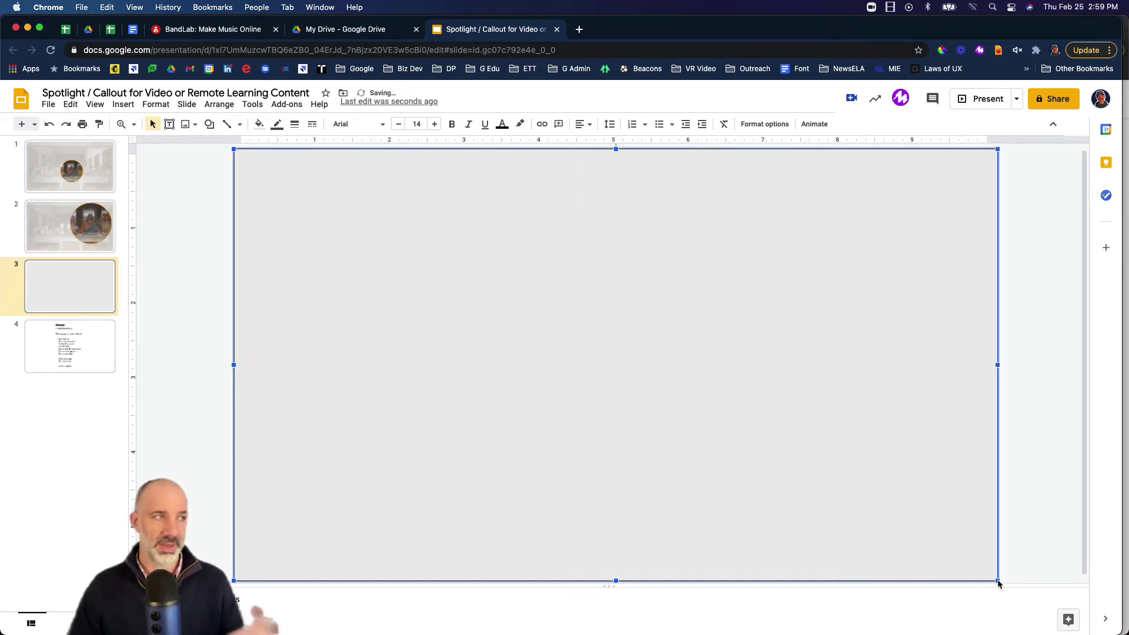
click(277, 124)
click(307, 148)
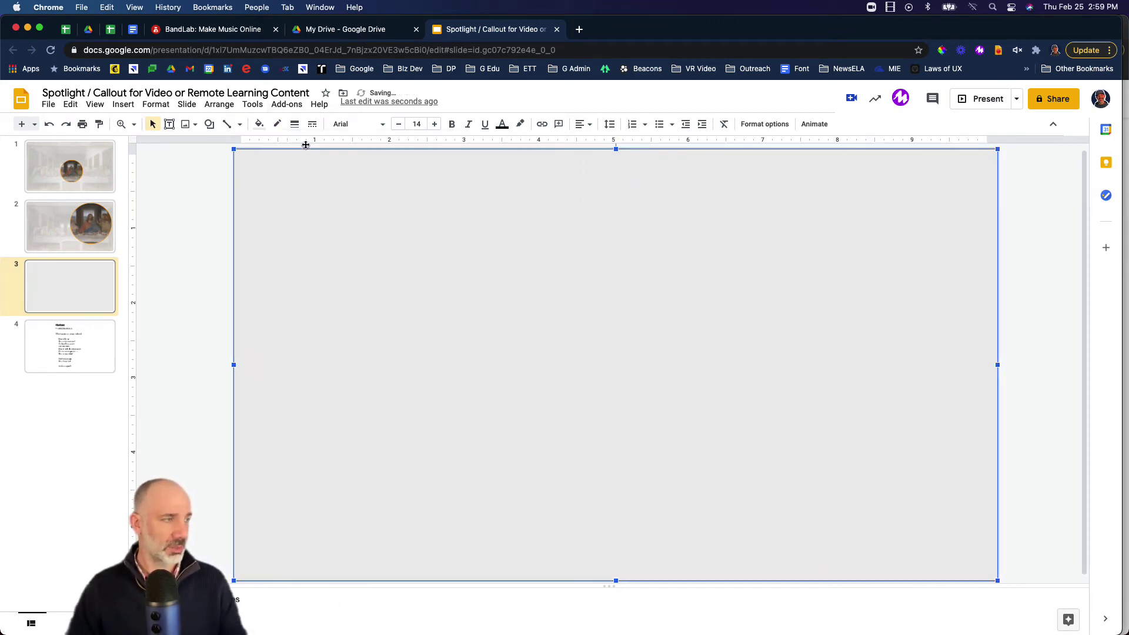
Fill the rectangle with semi-transparent white, custom colour #ffffffc5
click(262, 125)
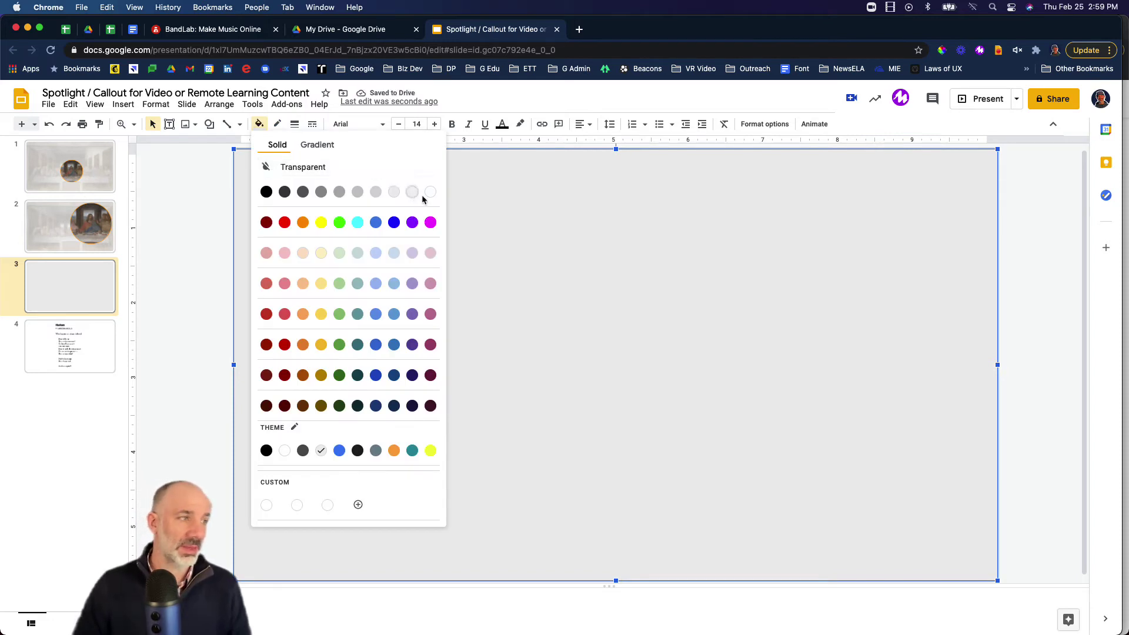
click(430, 192)
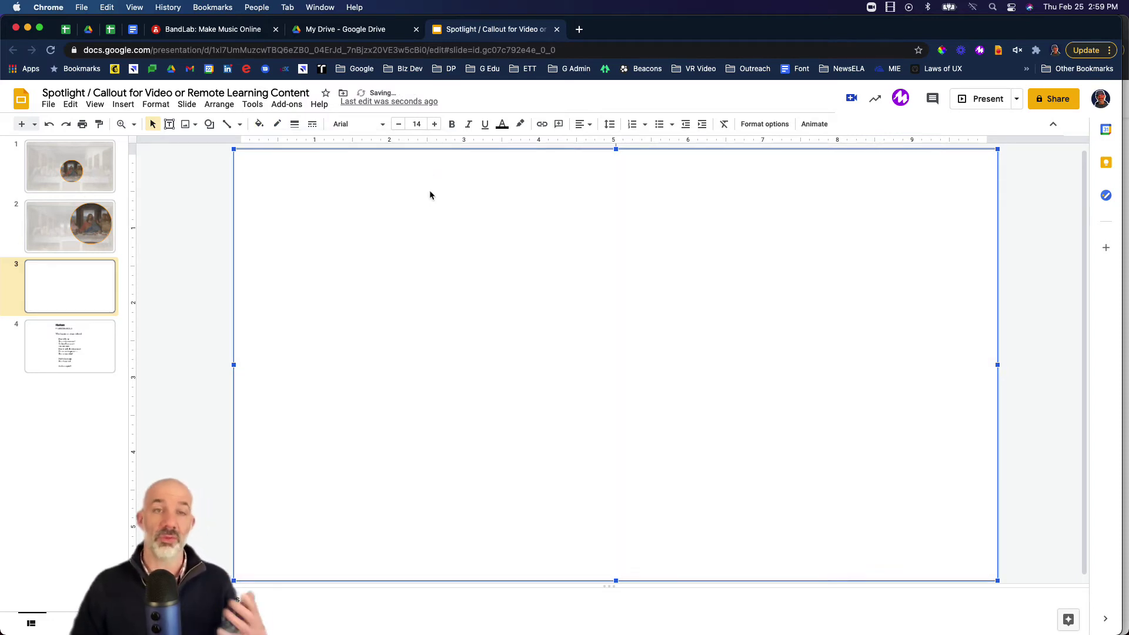
click(260, 124)
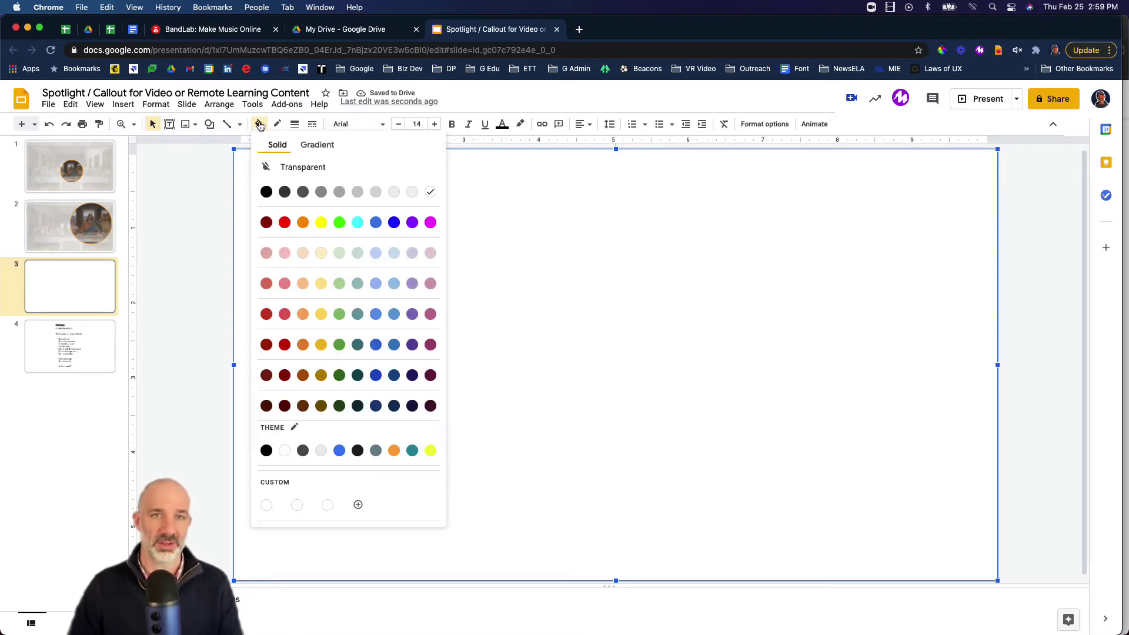
click(359, 507)
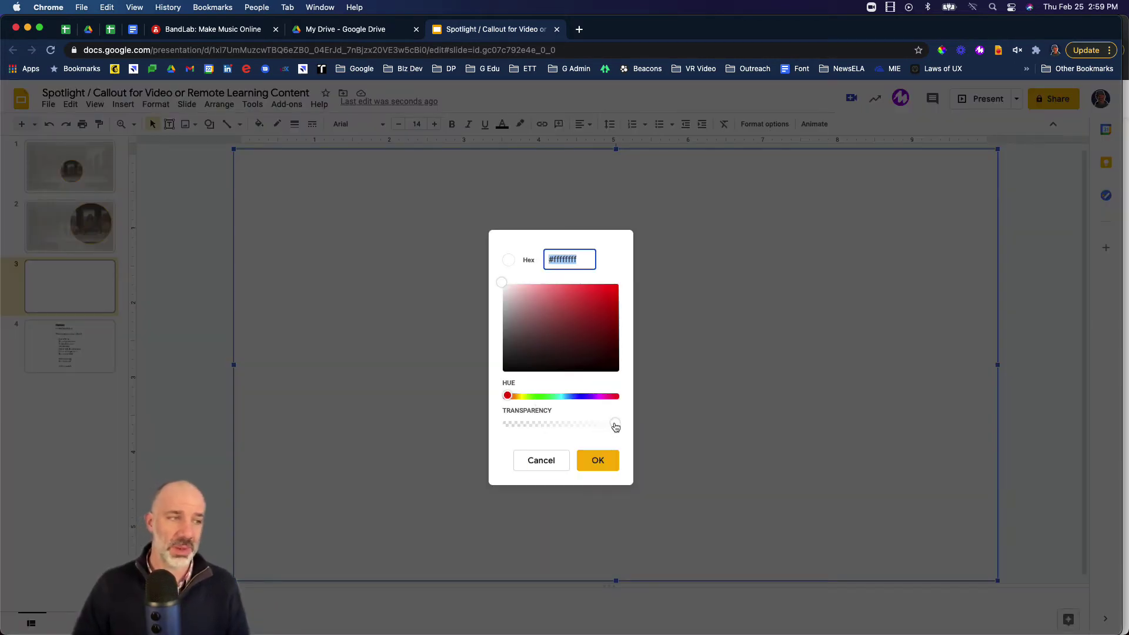
drag(616, 427, 590, 429)
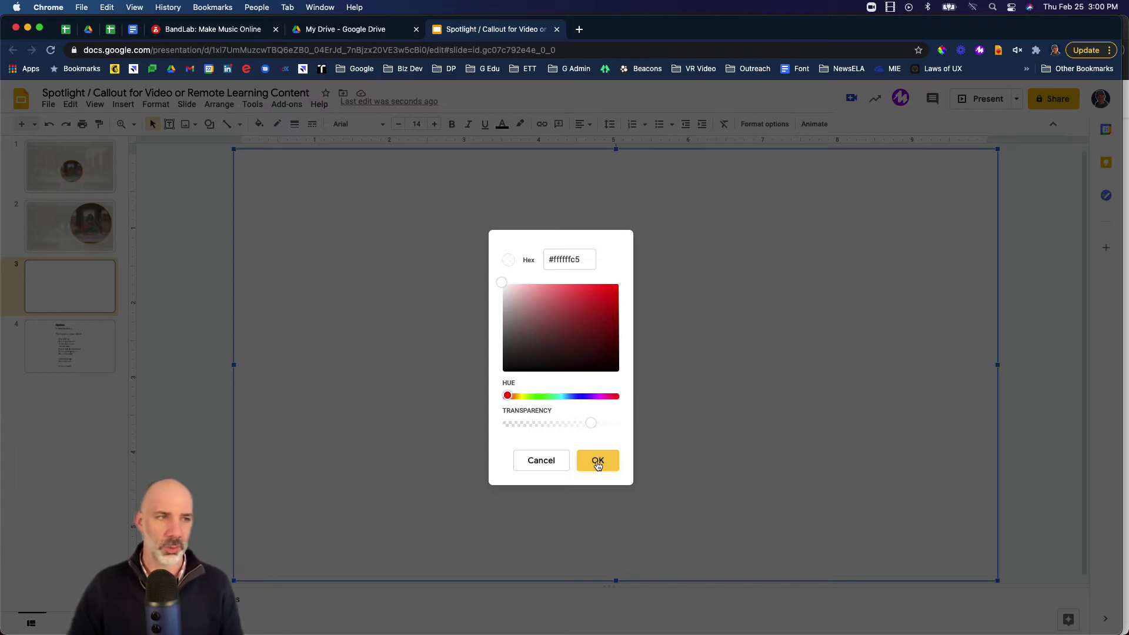
click(597, 464)
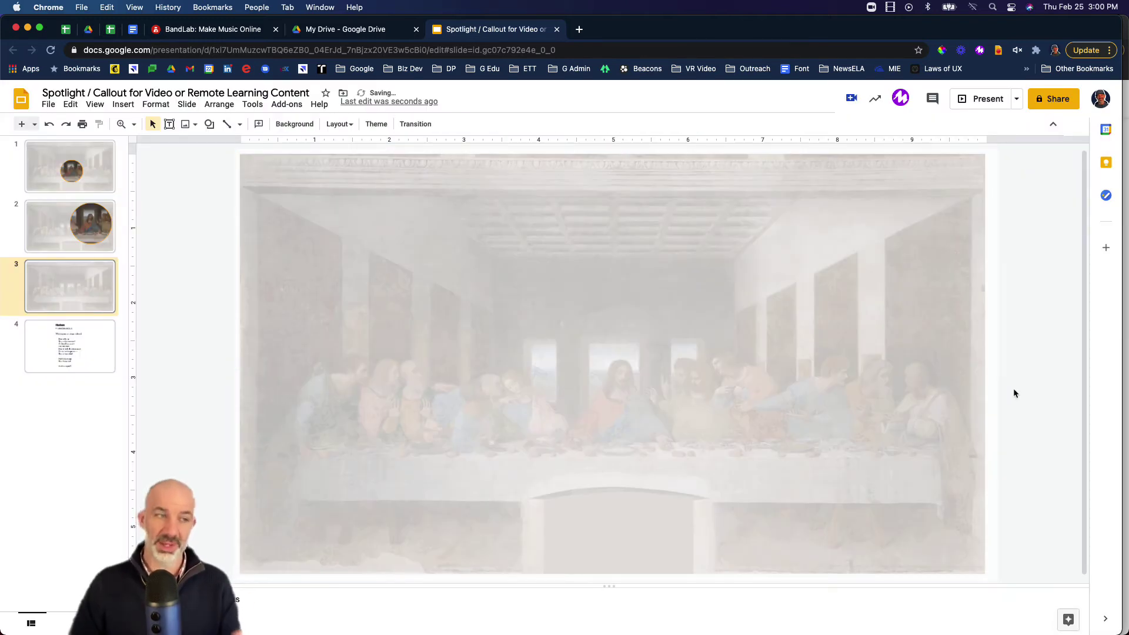
Send the white overlay backward so it sits behind the Last Supper painting
click(804, 389)
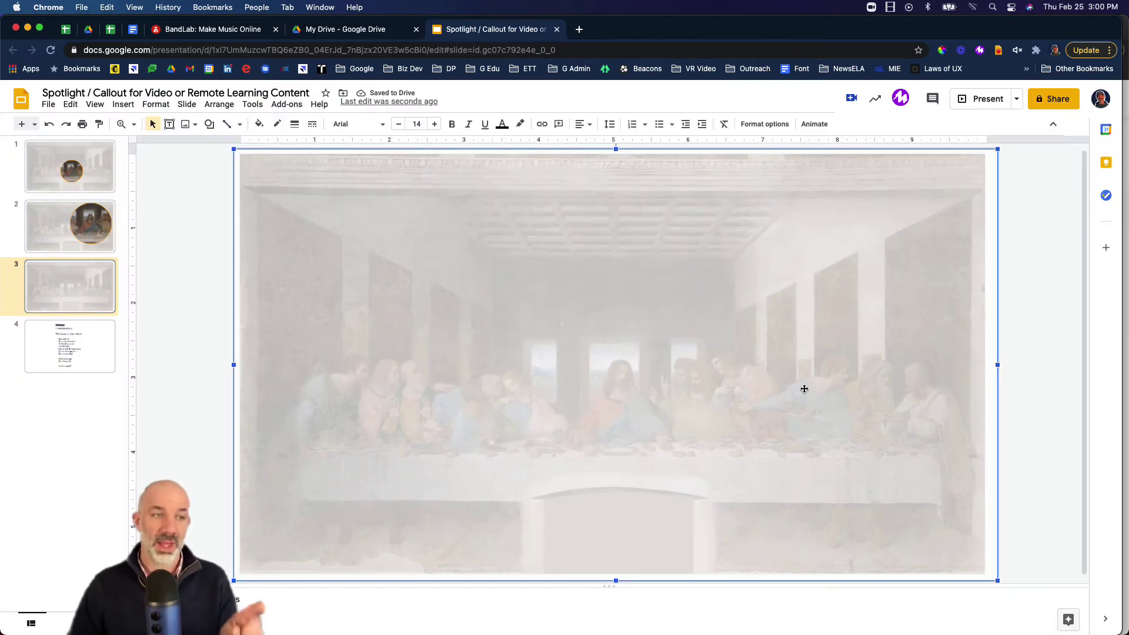
right_click(805, 391)
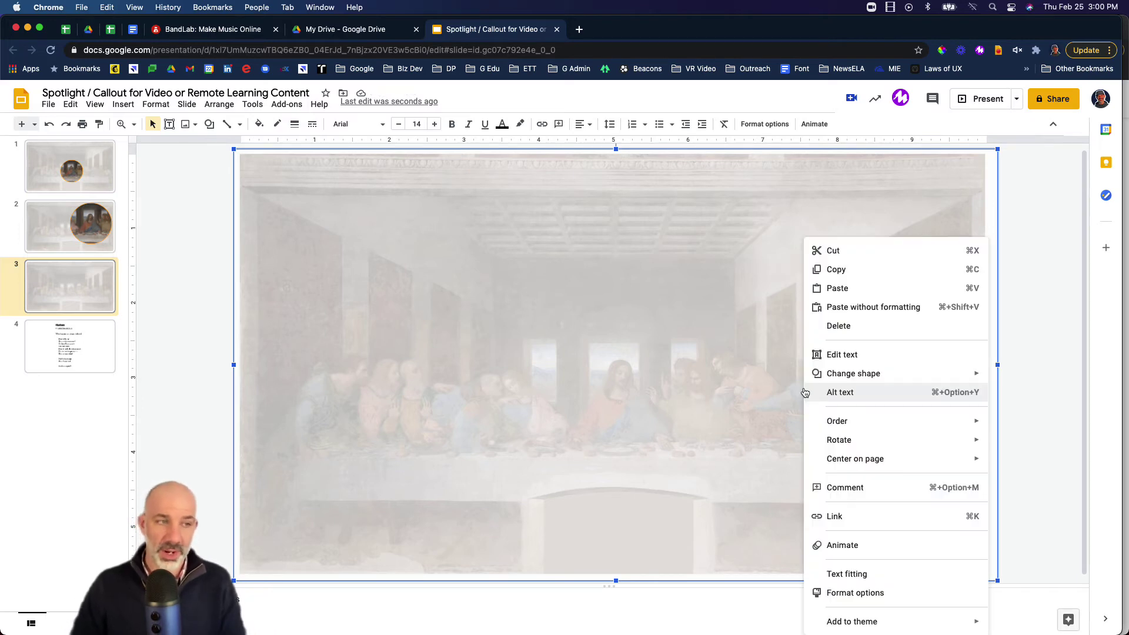
mouse_move(831, 421)
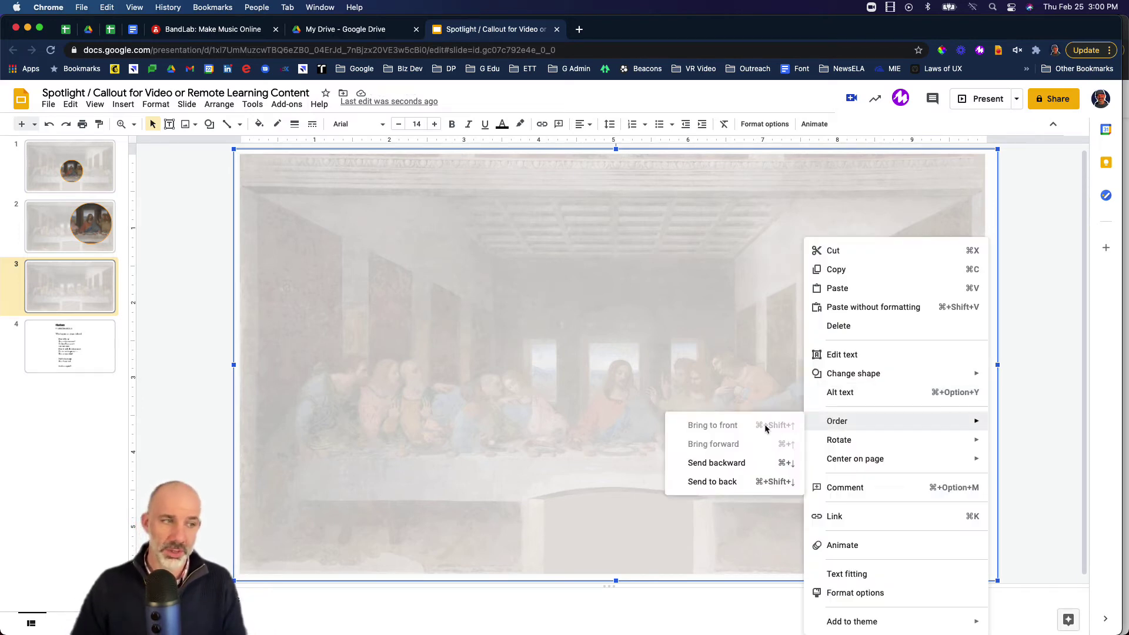
click(716, 463)
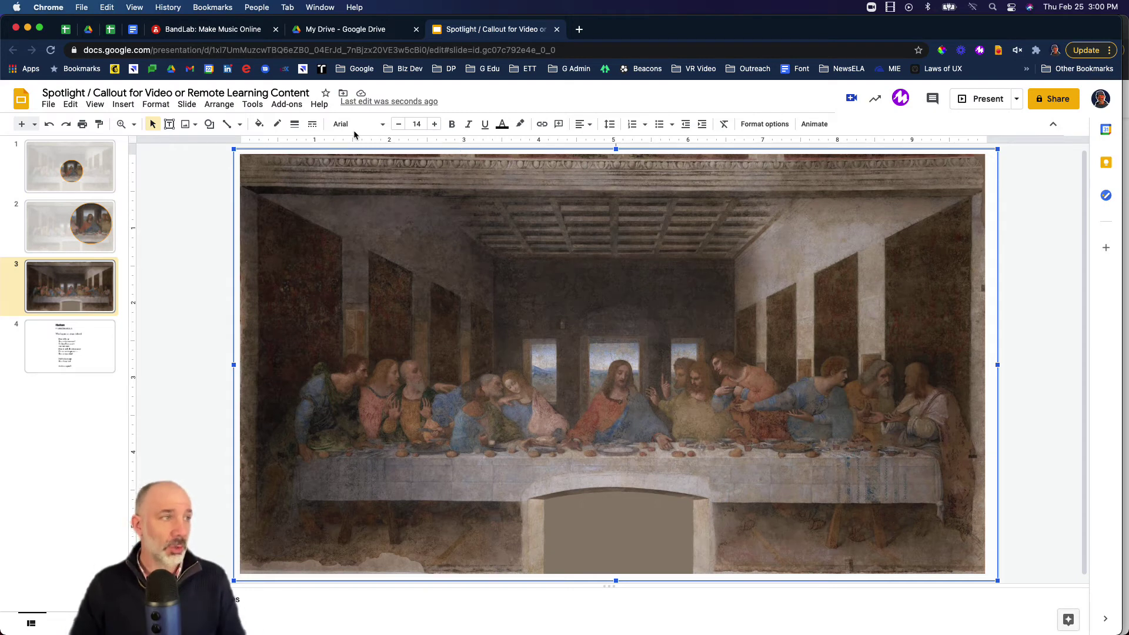
Mask the Last Supper painting with the Oval shape
click(356, 294)
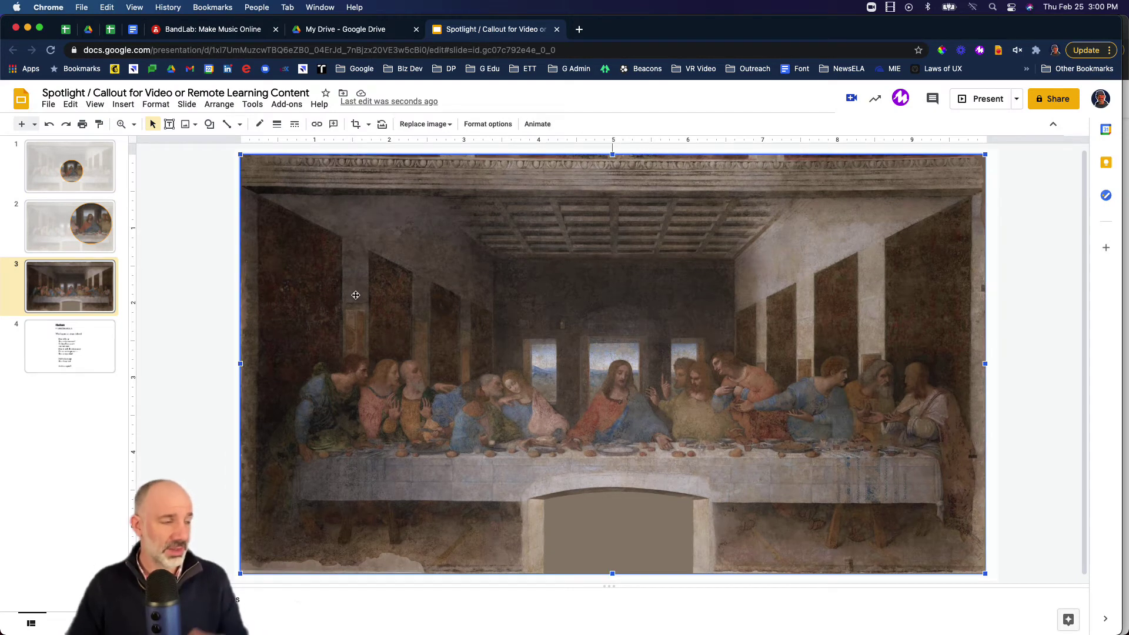
click(370, 125)
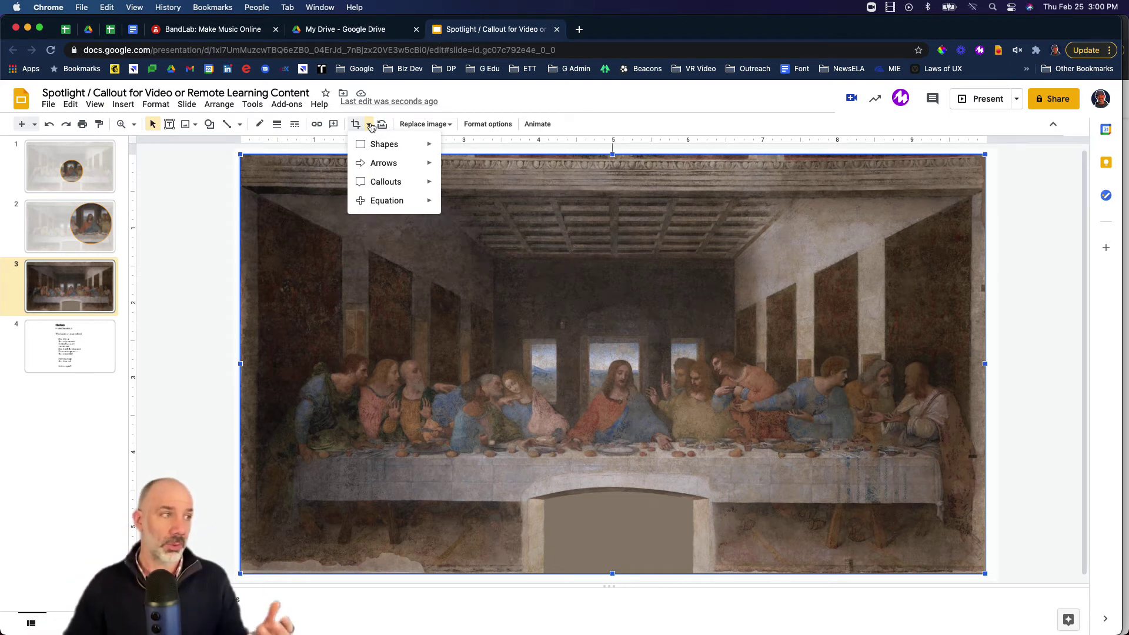
mouse_move(379, 146)
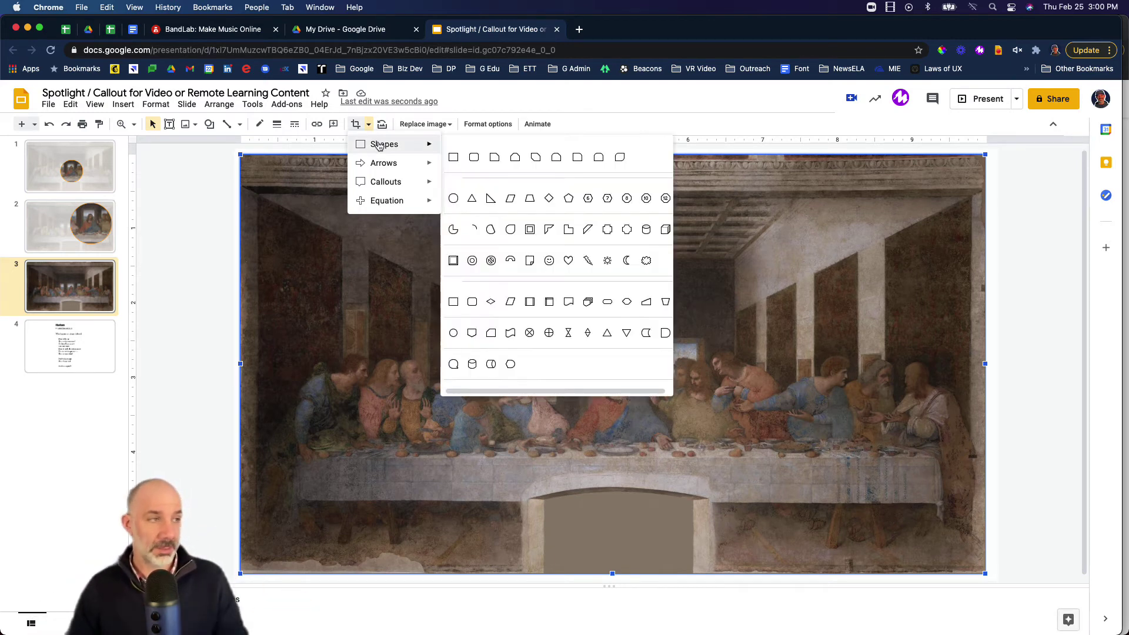
click(453, 199)
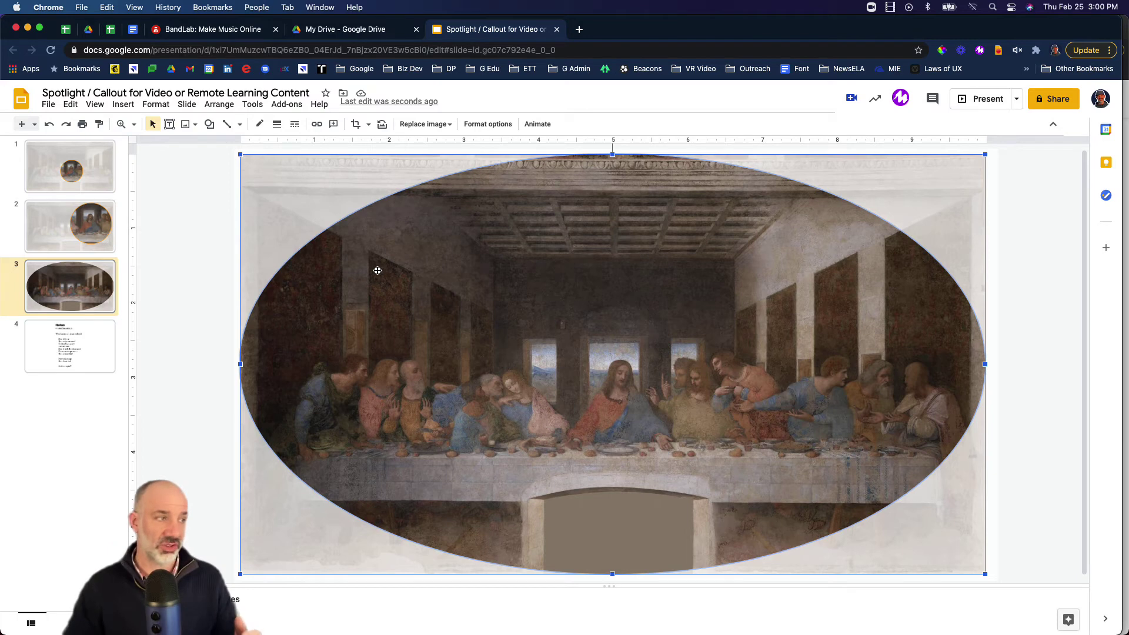
double_click(378, 271)
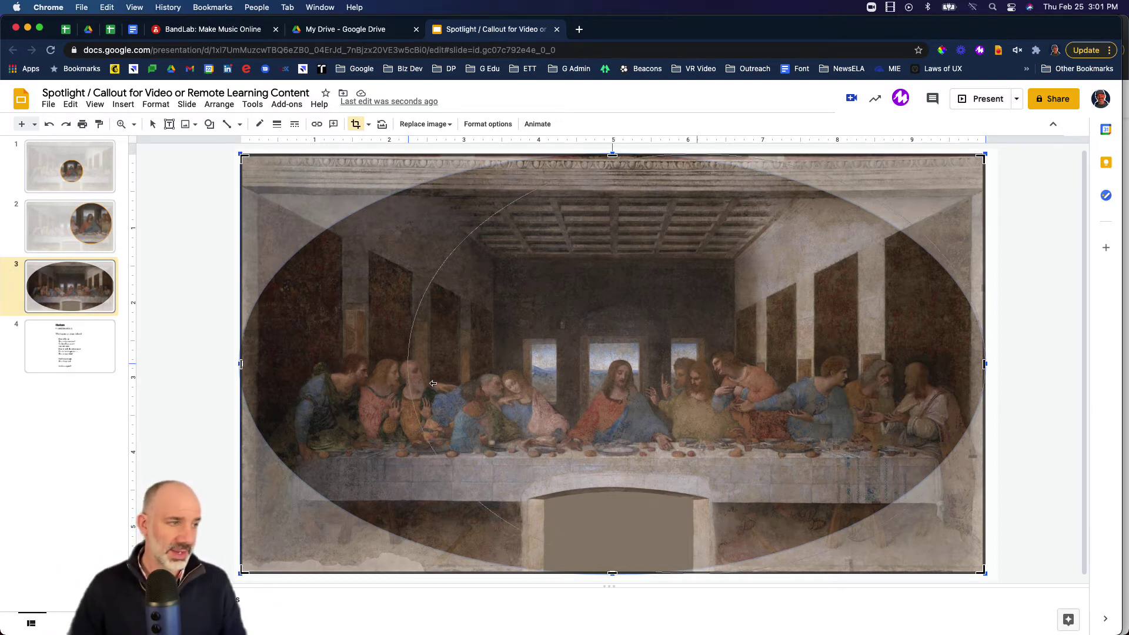
Crop the oval down to a small spotlight on the left-hand disciples
drag(241, 364, 273, 387)
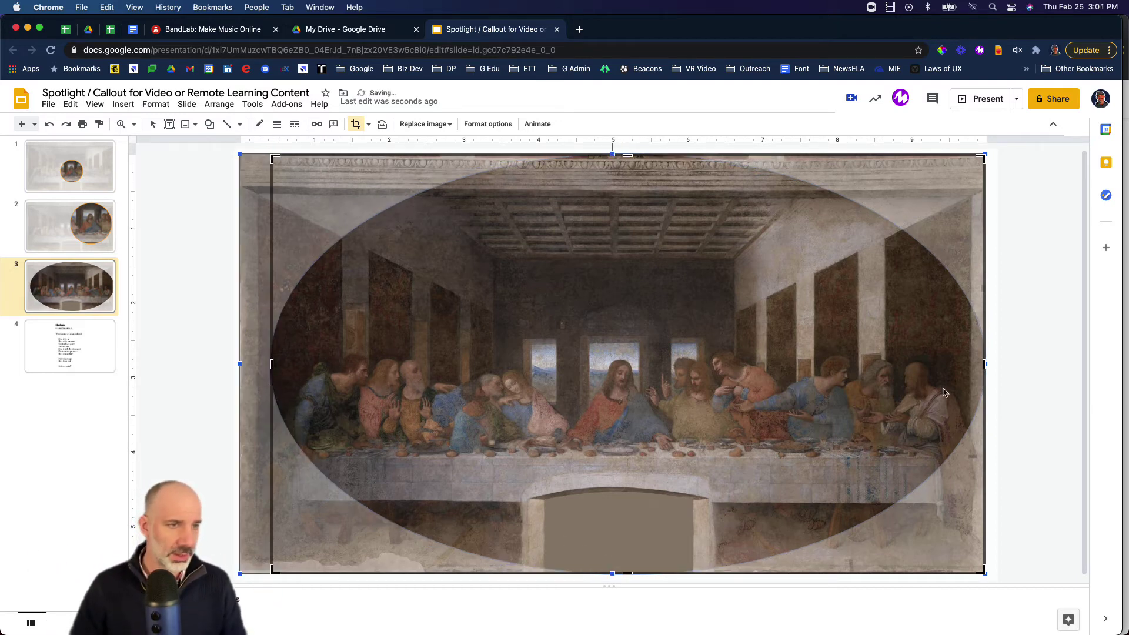
mouse_move(986, 364)
mouse_down()
mouse_move(695, 376)
mouse_move(533, 408)
mouse_up()
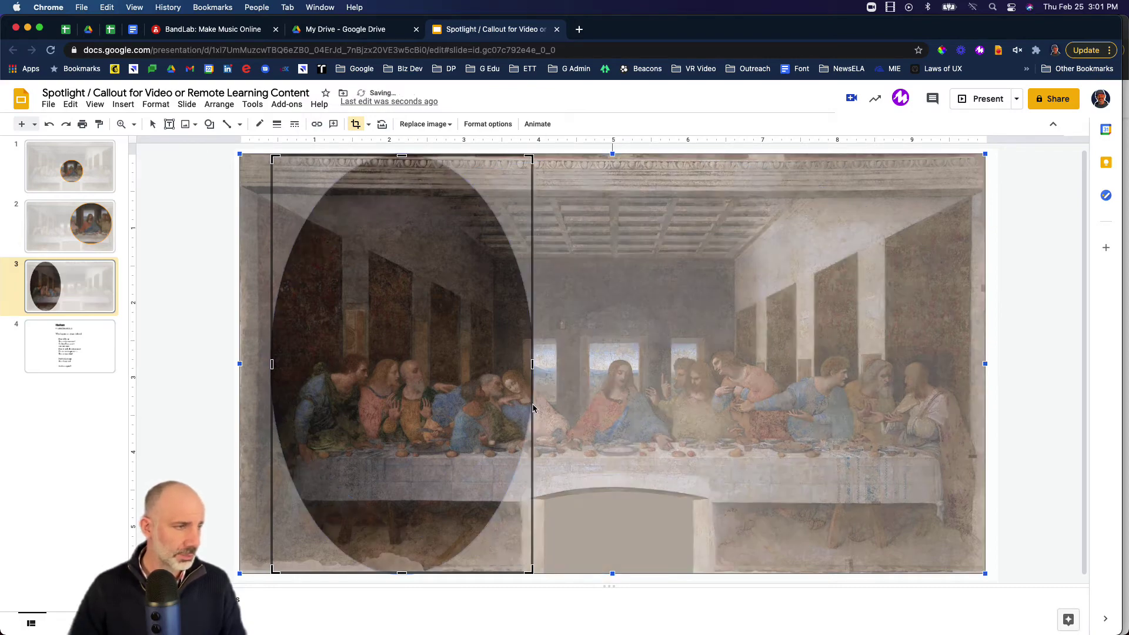
drag(533, 365, 448, 367)
drag(360, 155, 360, 324)
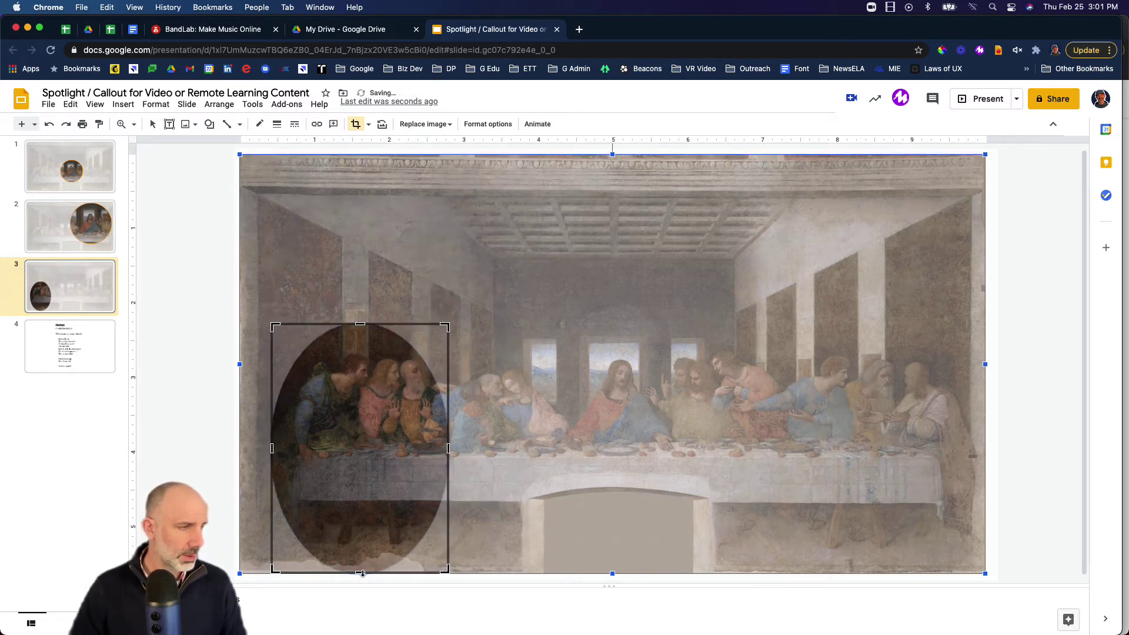
drag(362, 573, 360, 469)
key(Return)
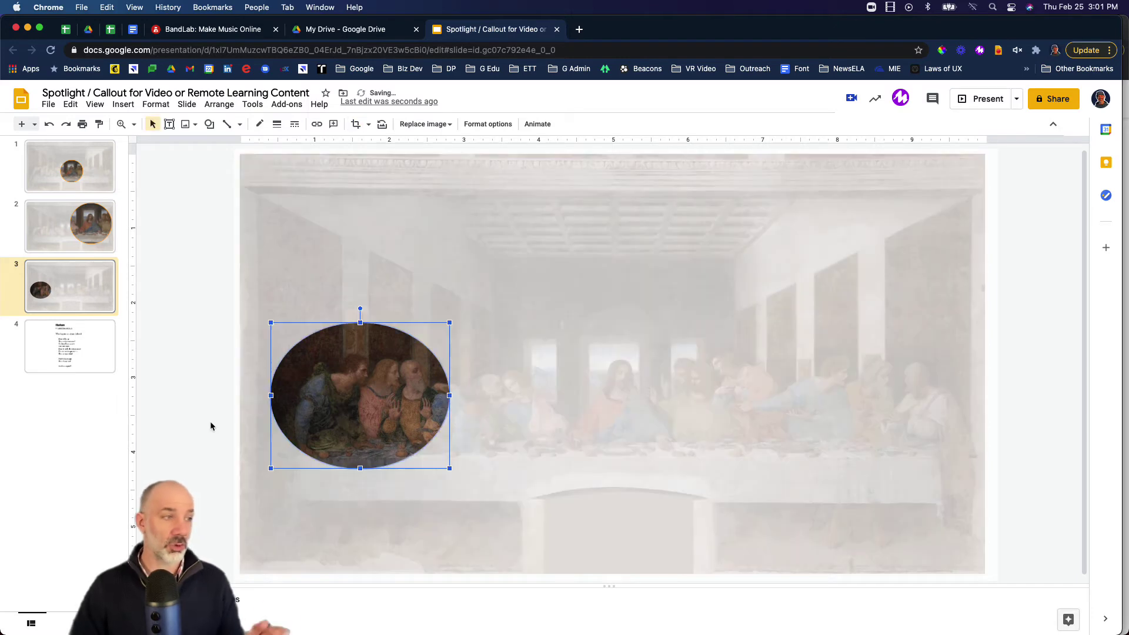
click(166, 451)
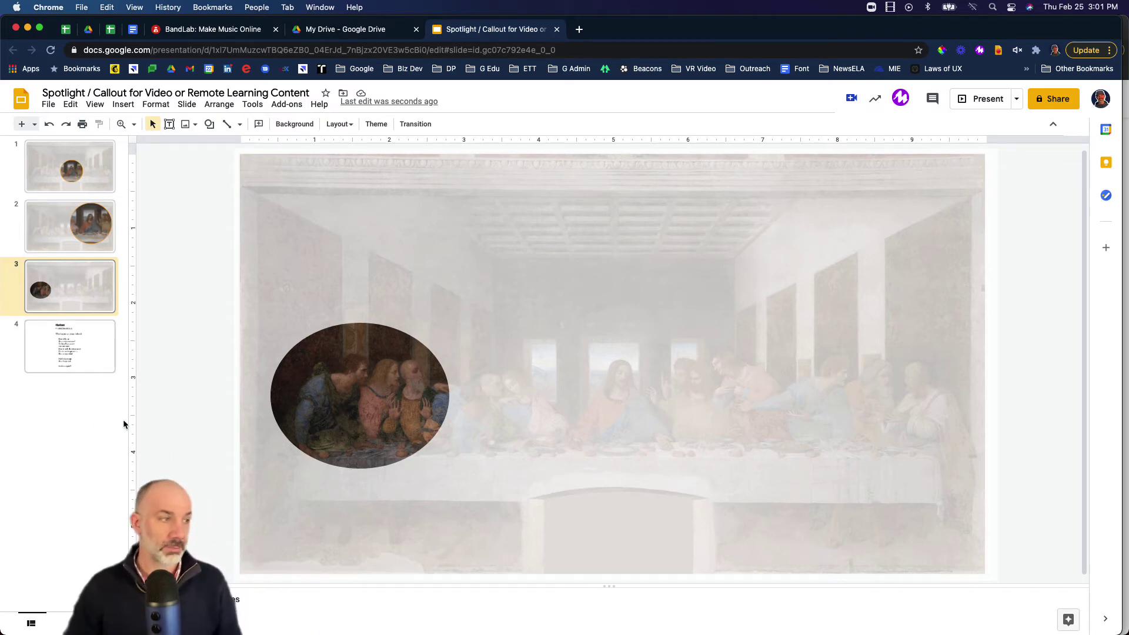
Give the oval spotlight a 4px orange border
click(279, 398)
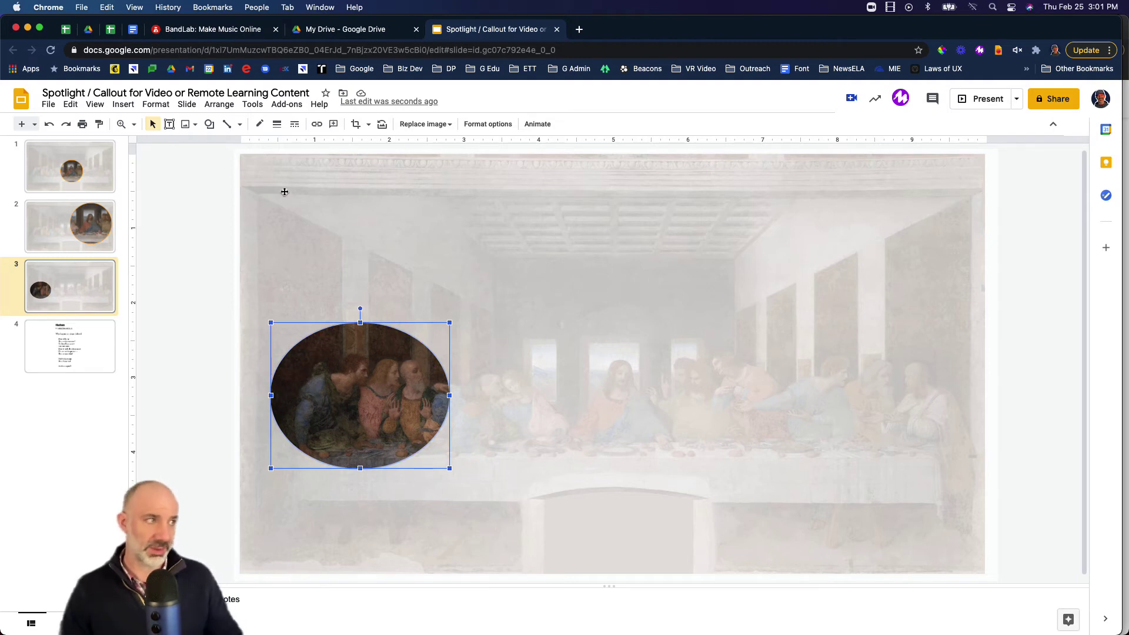
click(276, 124)
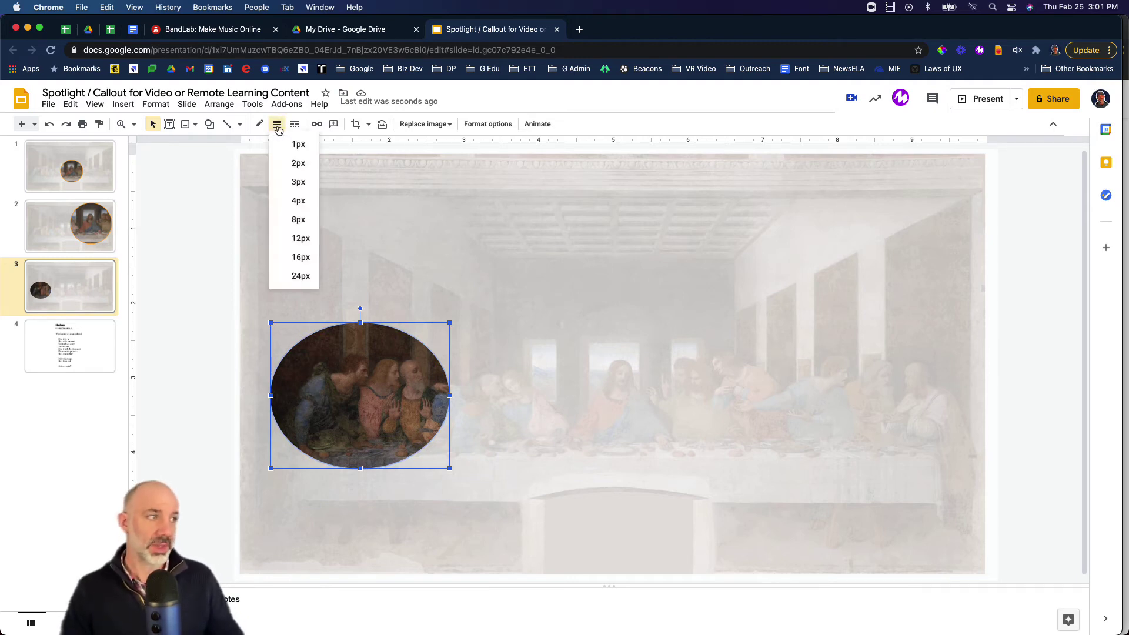
click(298, 206)
click(259, 125)
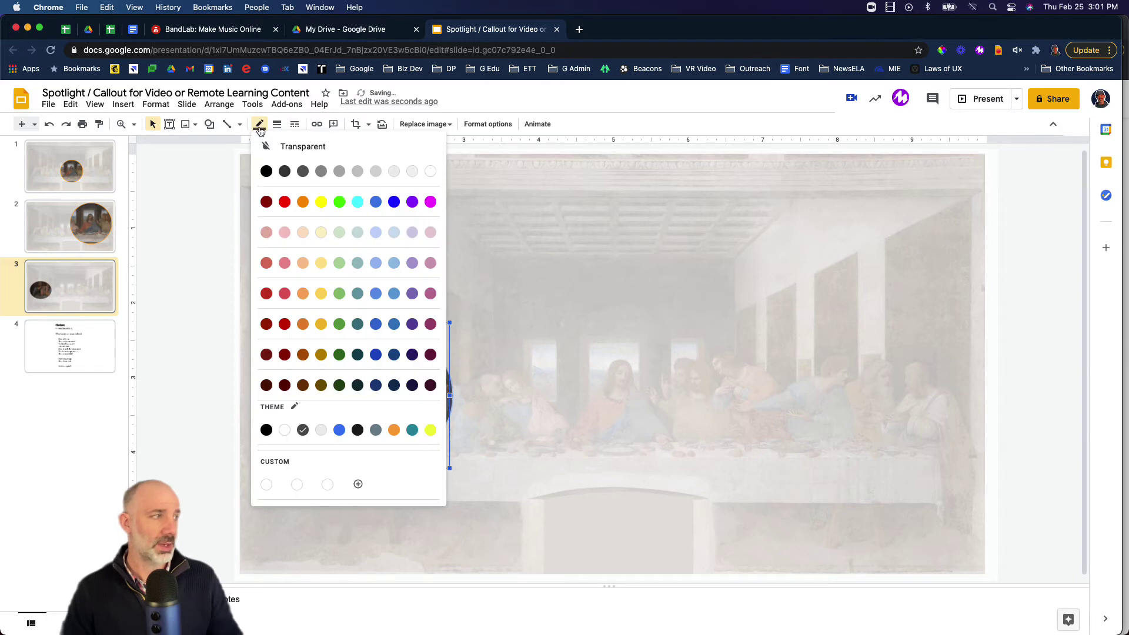
click(303, 203)
click(228, 278)
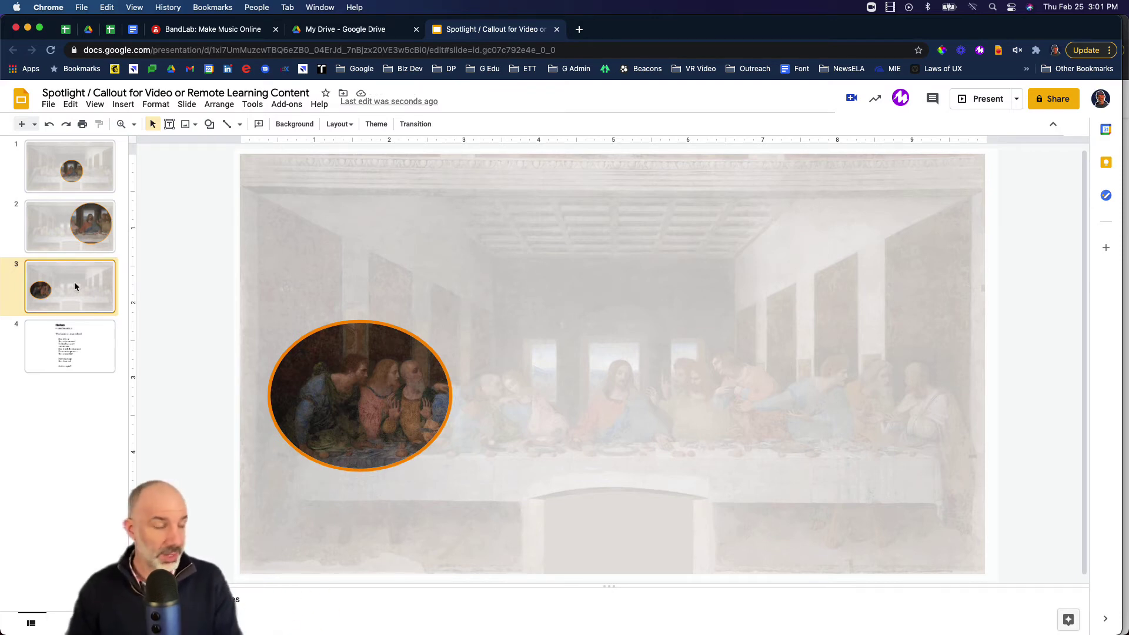
Duplicate slide 3 and recrop slide 4's spotlight into a circle on the figures beside Jesus
key(super+d)
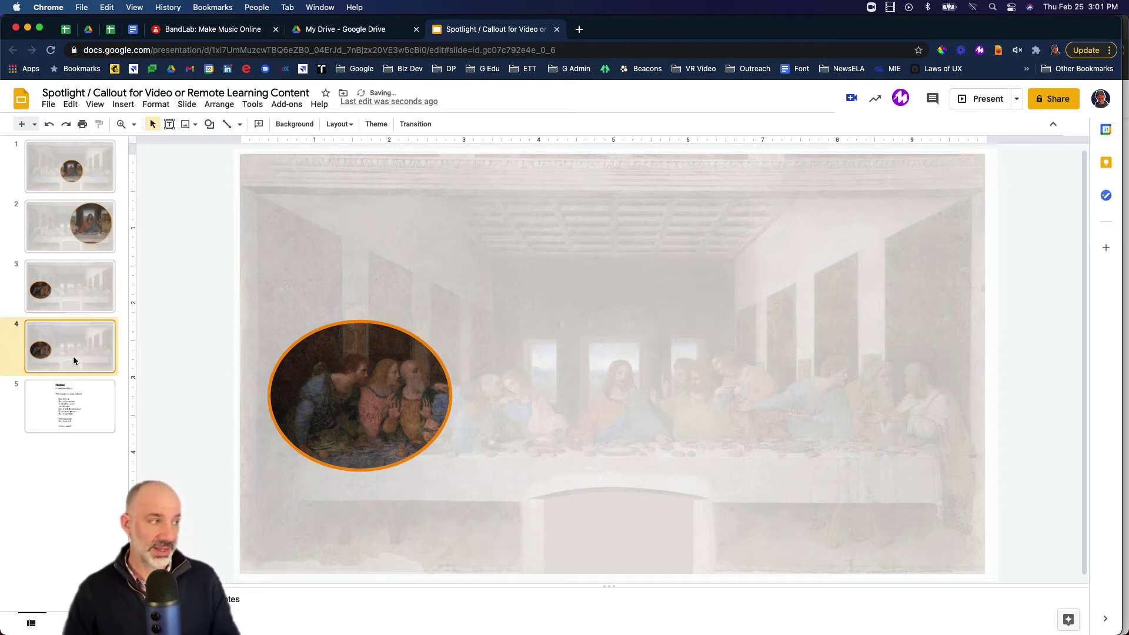
double_click(424, 393)
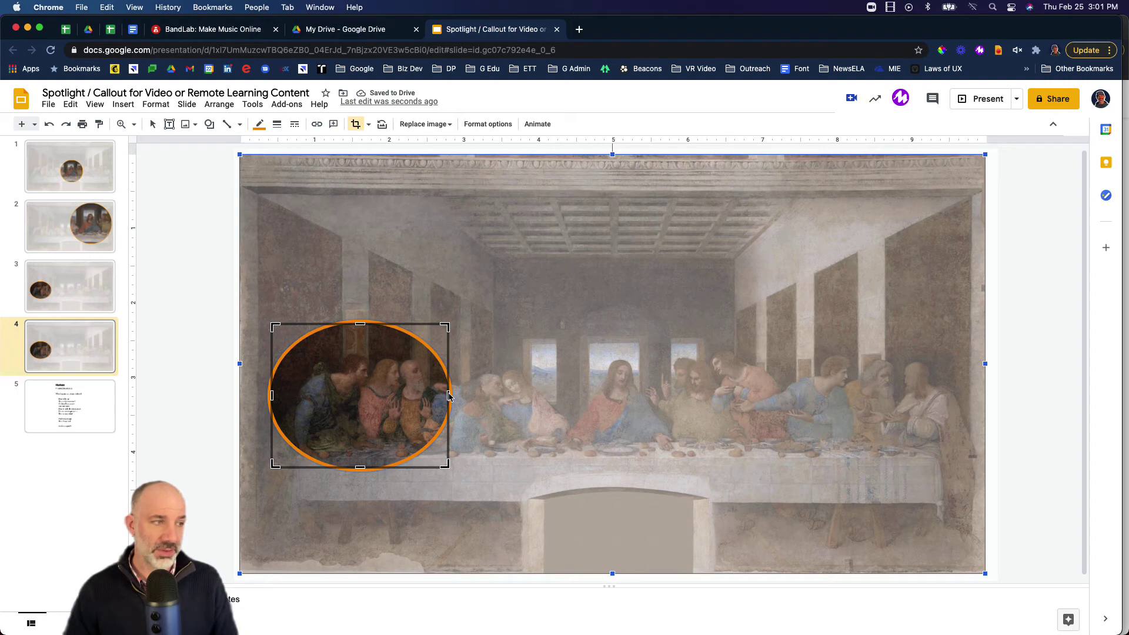
key(Return)
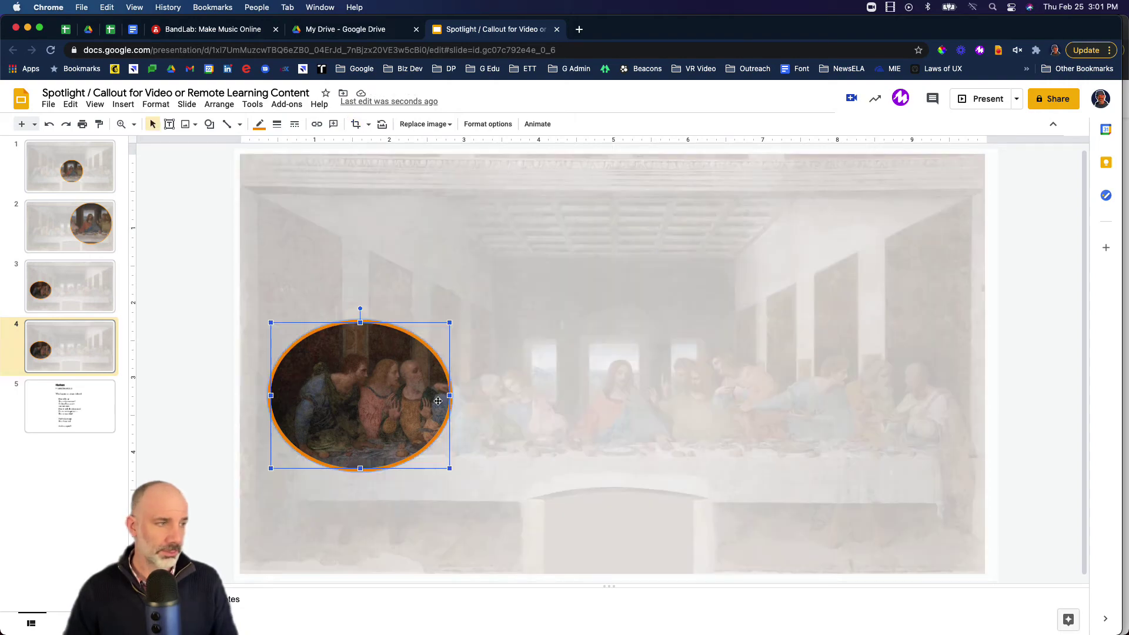
double_click(409, 403)
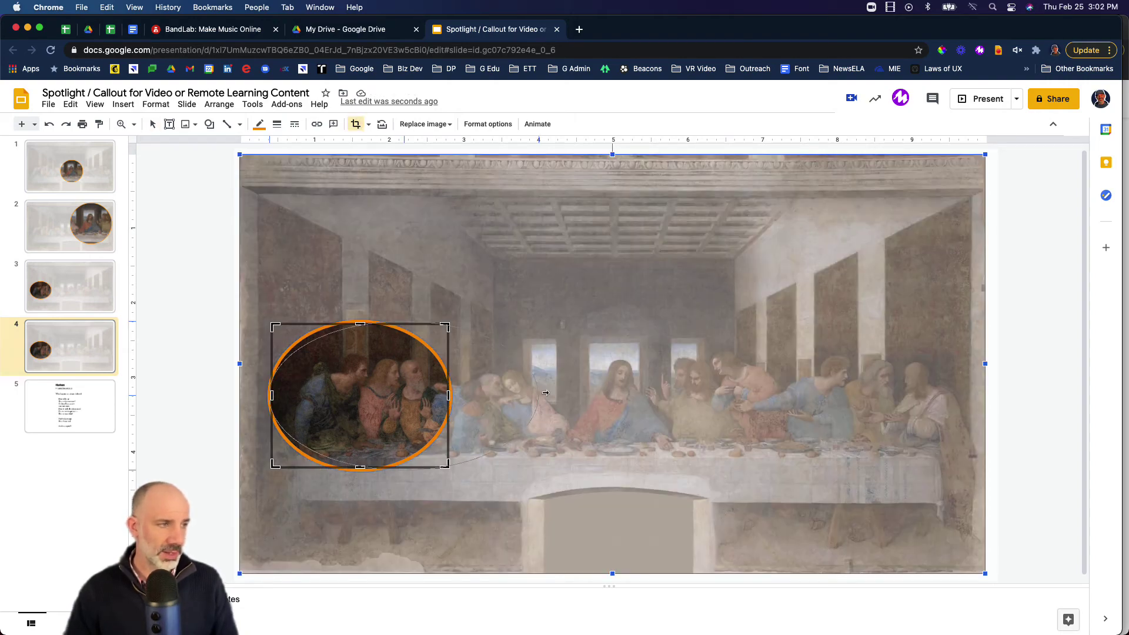
drag(449, 395, 579, 395)
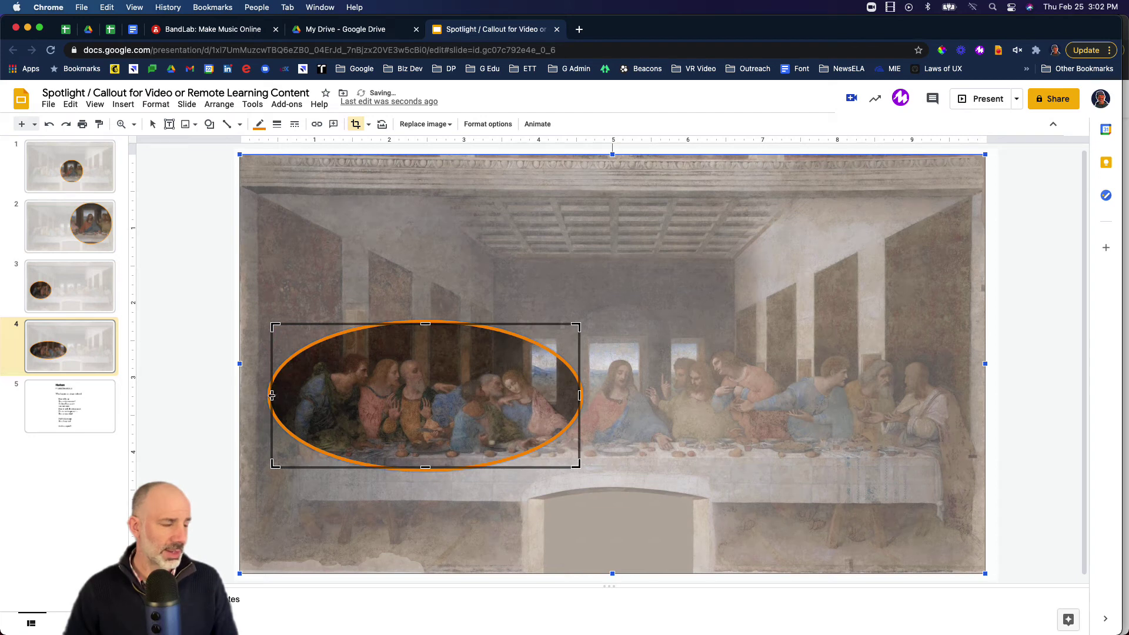
drag(411, 399, 432, 402)
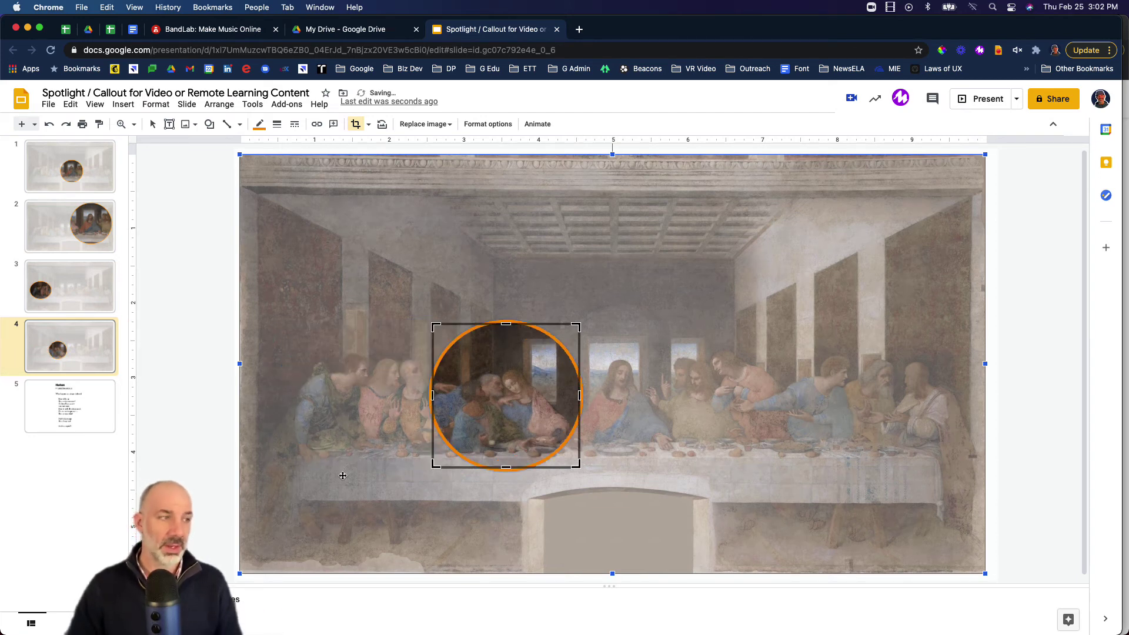
key(Escape)
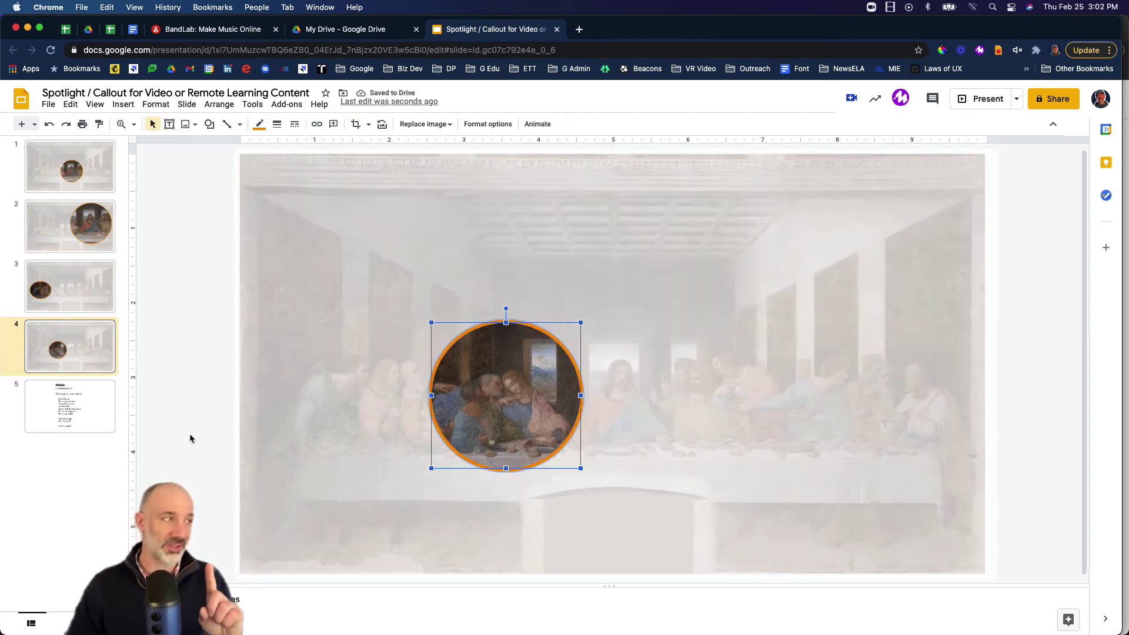
Duplicate slide 4 as slide 5 and recrop its spotlight over the right-hand apostles, then return to slide 3
click(79, 360)
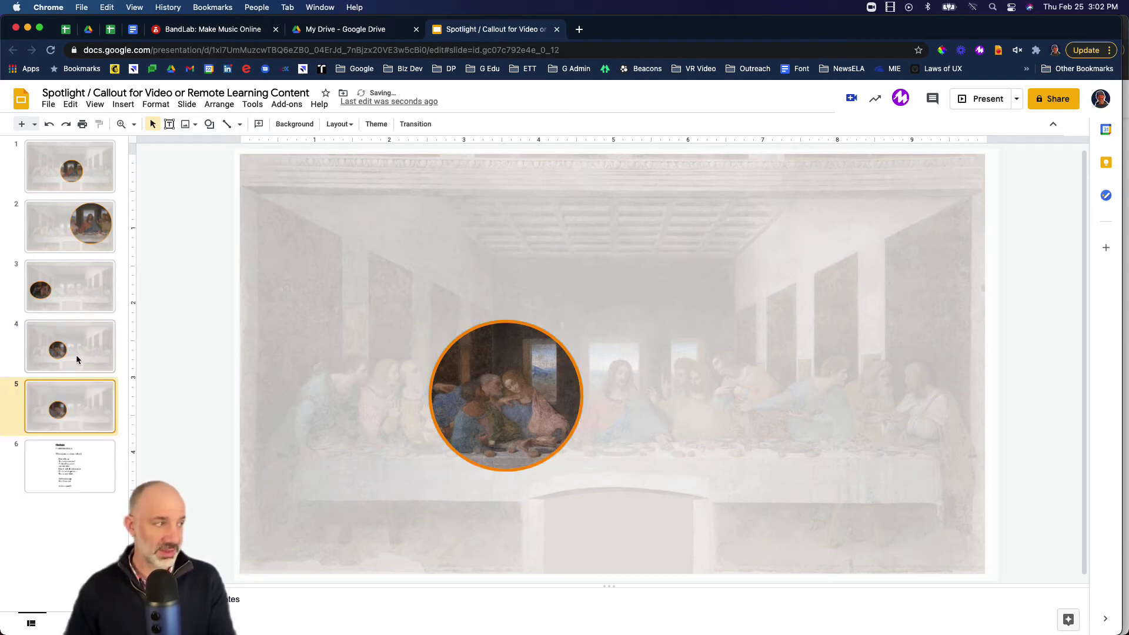
key(super+d)
double_click(579, 391)
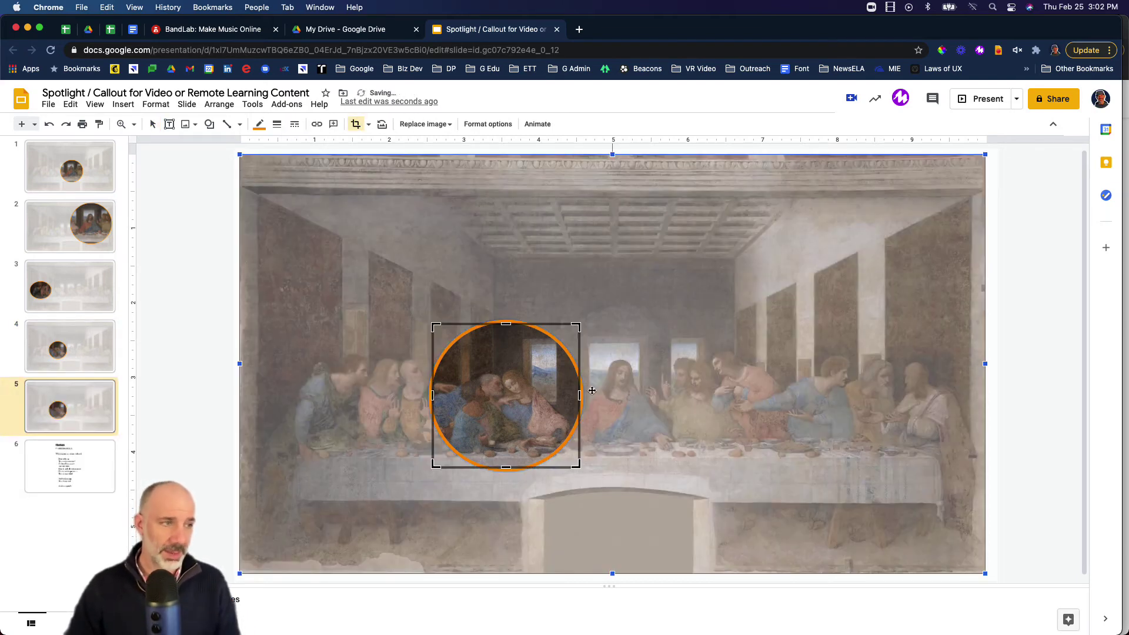
drag(580, 397, 946, 353)
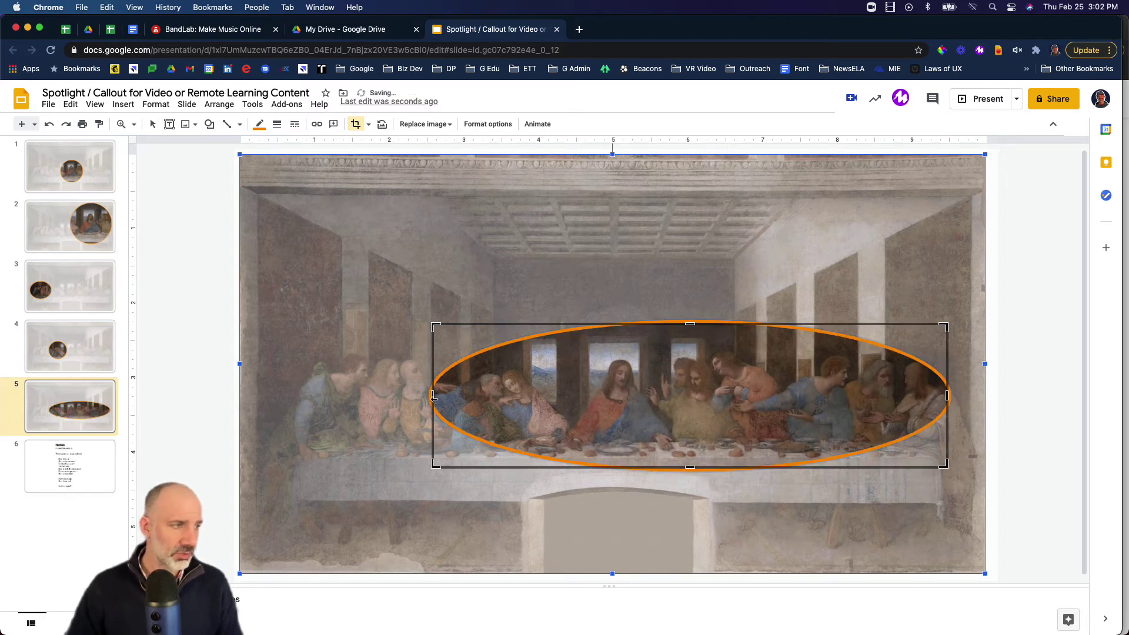
drag(434, 397, 782, 395)
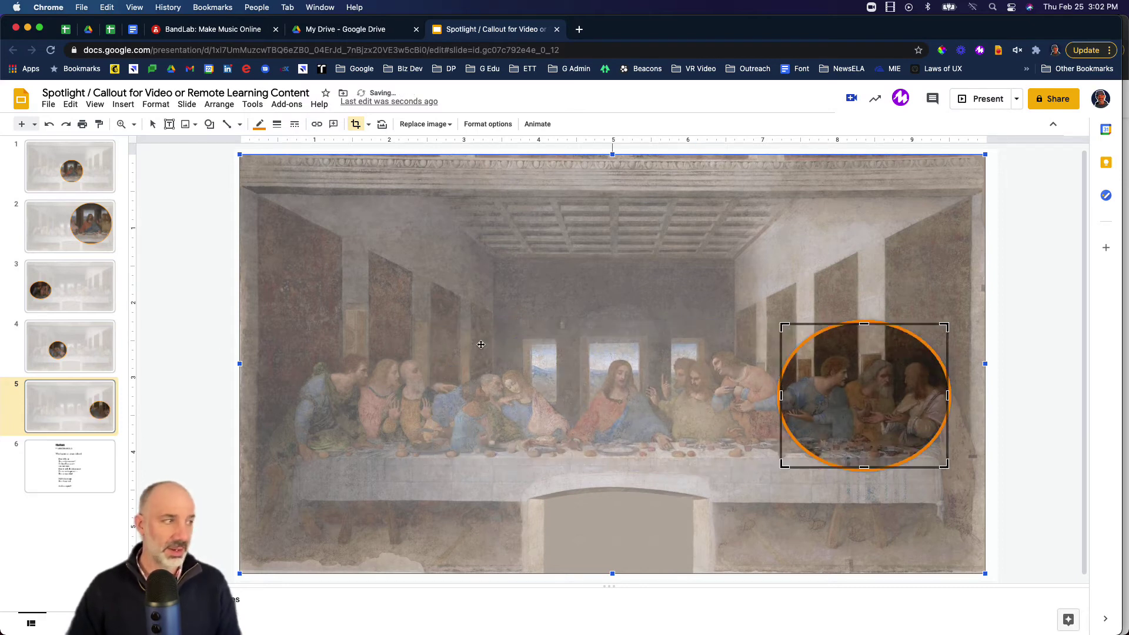
click(84, 294)
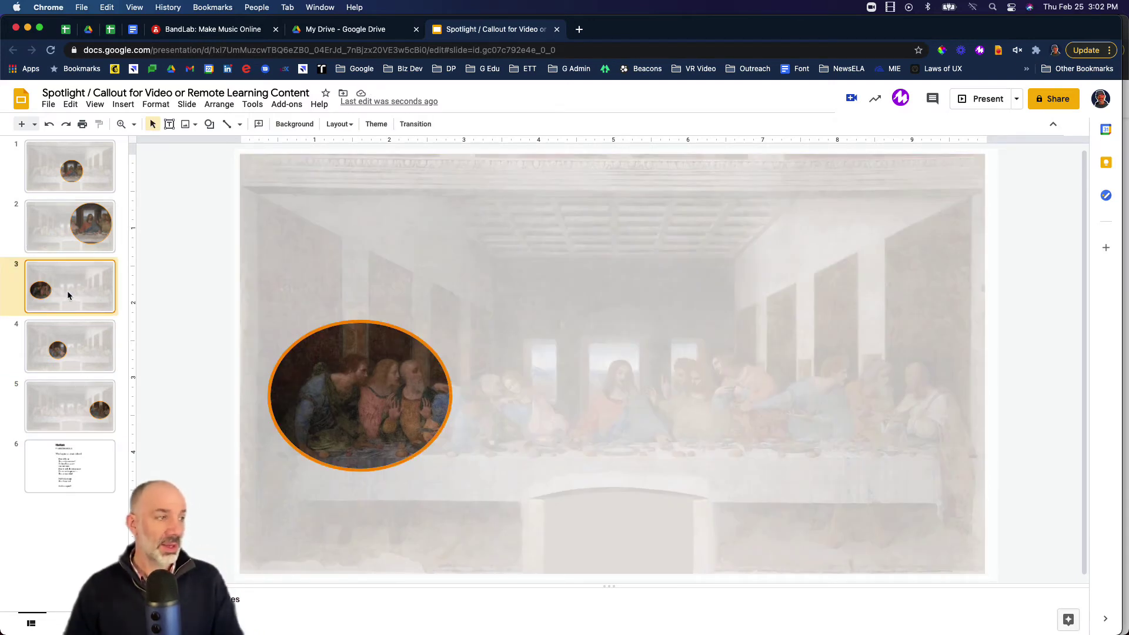
Duplicate slide 3 and enlarge the copy's left oval spotlight to closely frame three disciples
key(super+d)
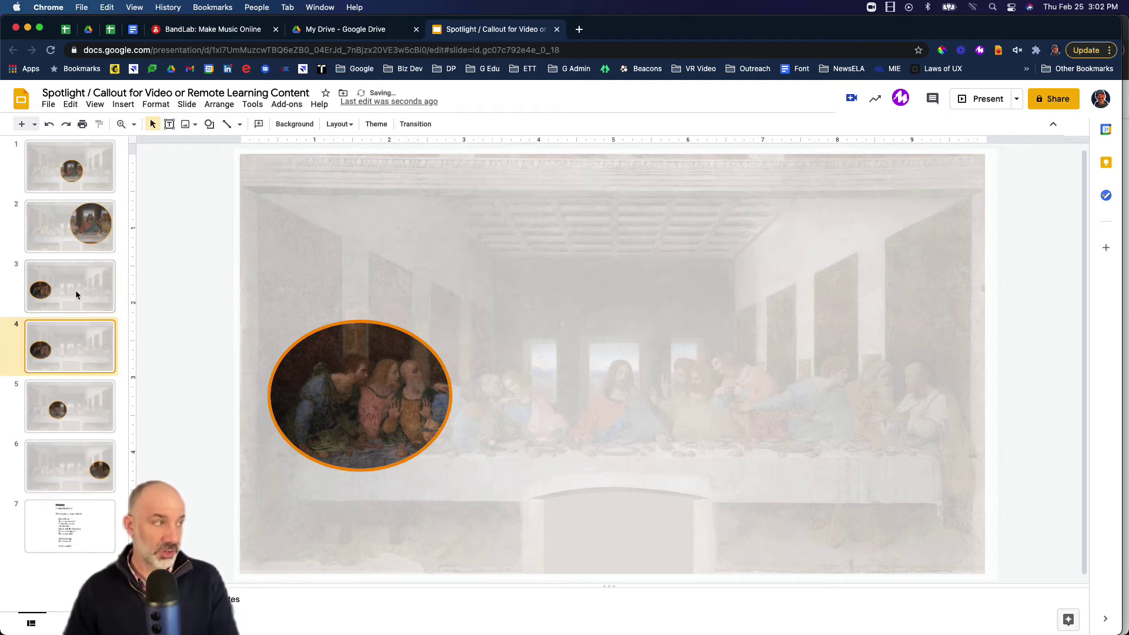
click(385, 396)
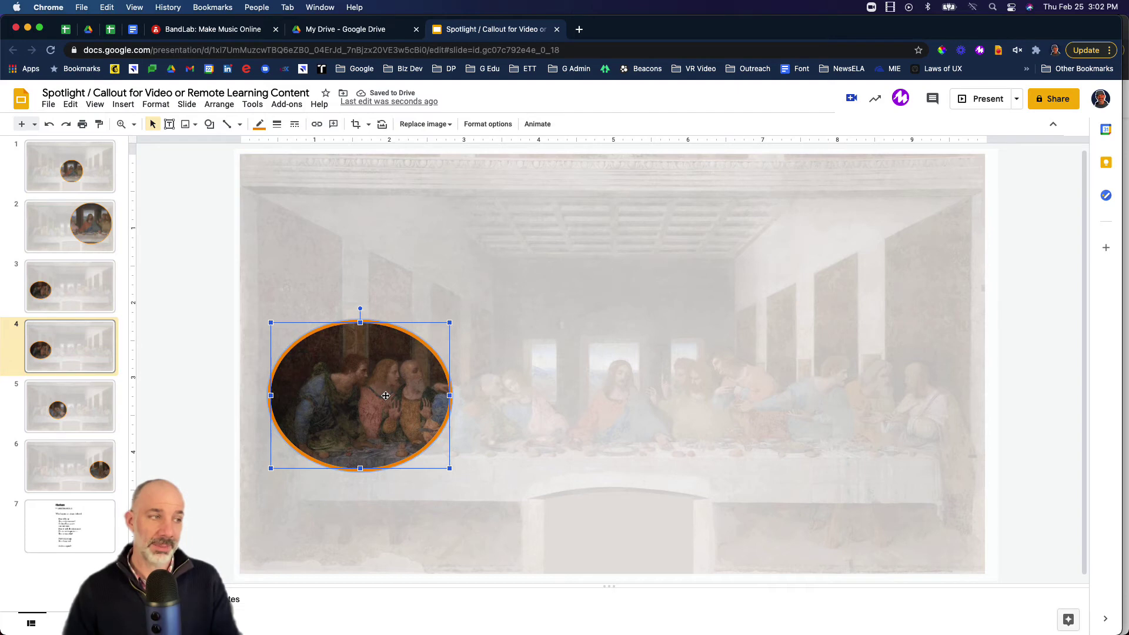
drag(450, 322, 643, 225)
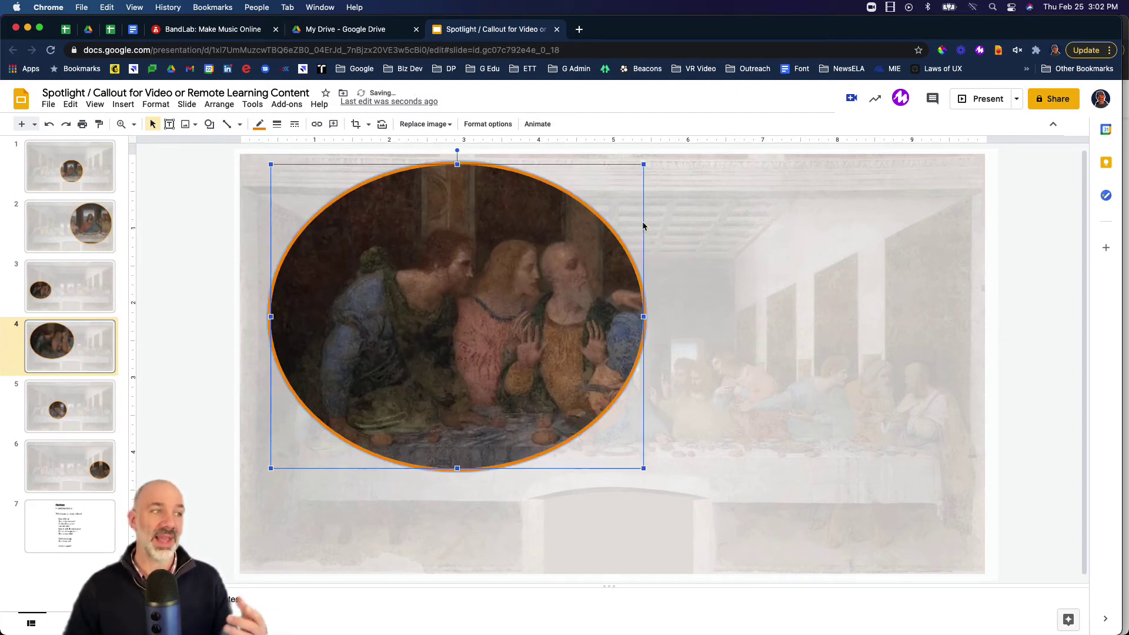
drag(519, 270, 510, 328)
click(76, 406)
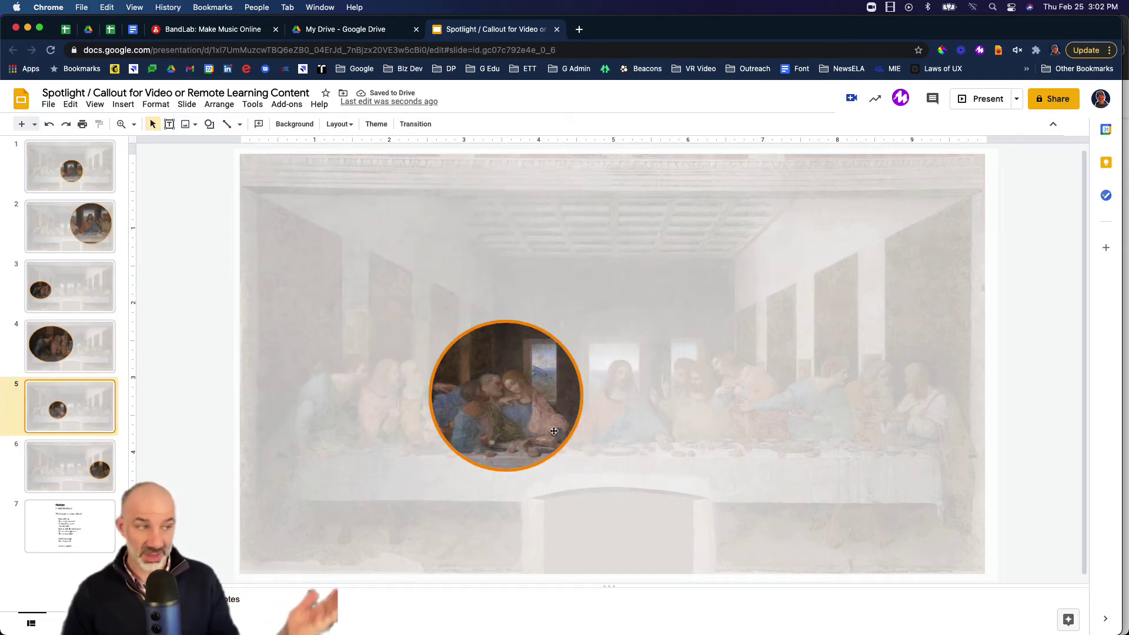
Duplicate the centre spotlight slide and greatly enlarge the copy's circle spotlight on slide 6
key(super+d)
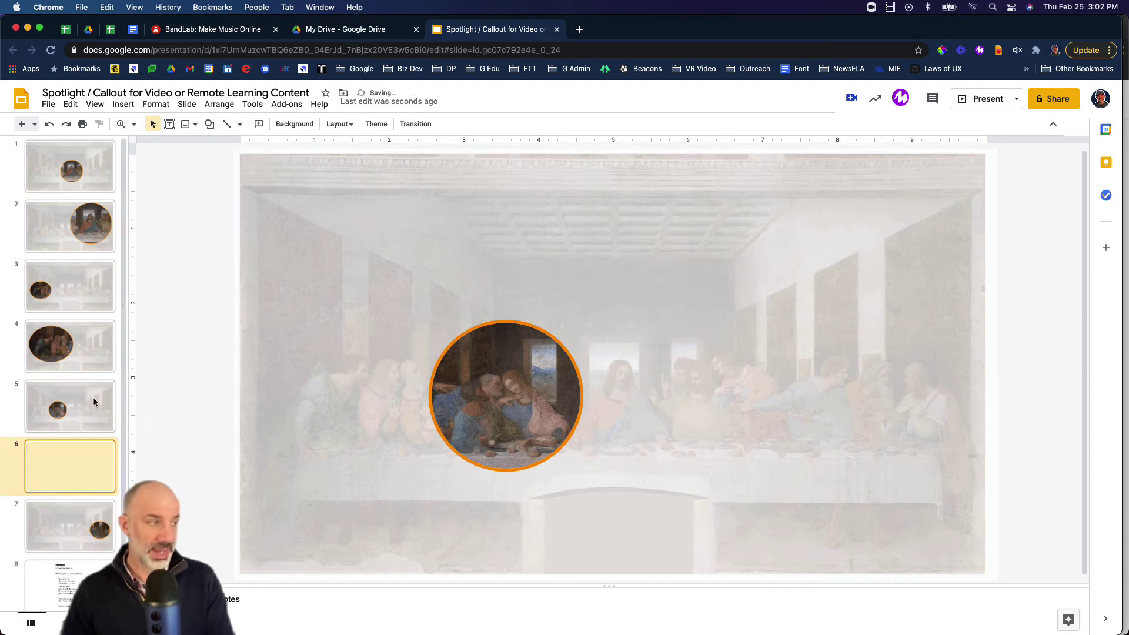
click(499, 384)
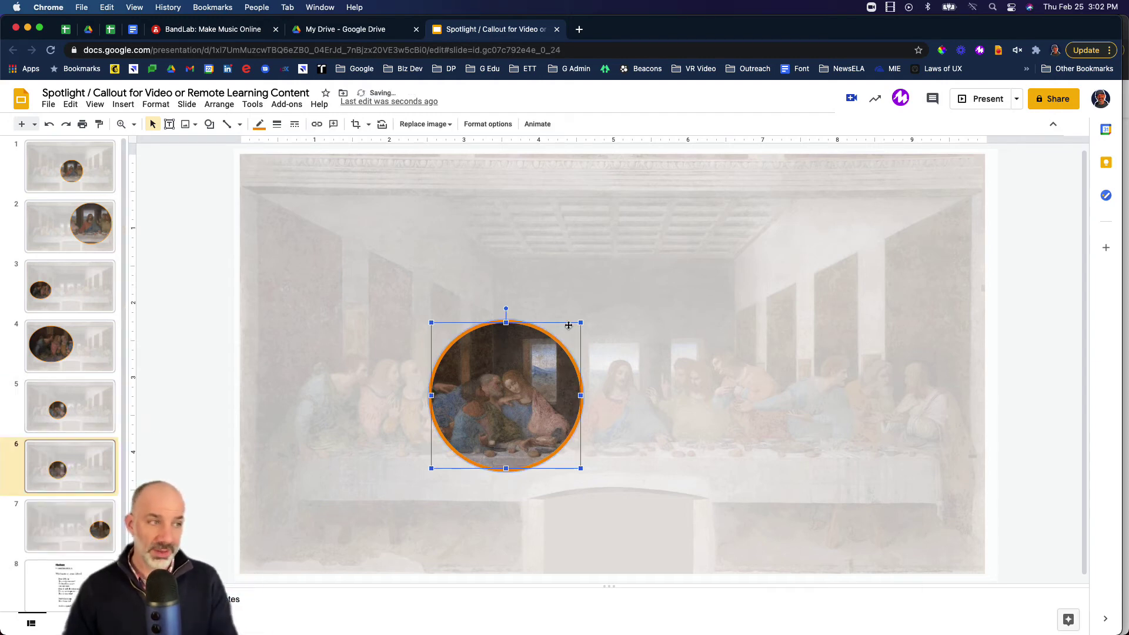
drag(581, 322, 724, 181)
drag(430, 470, 349, 550)
Enlarge the right-hand circle spotlight on slide 7, then present from slide 1
click(82, 530)
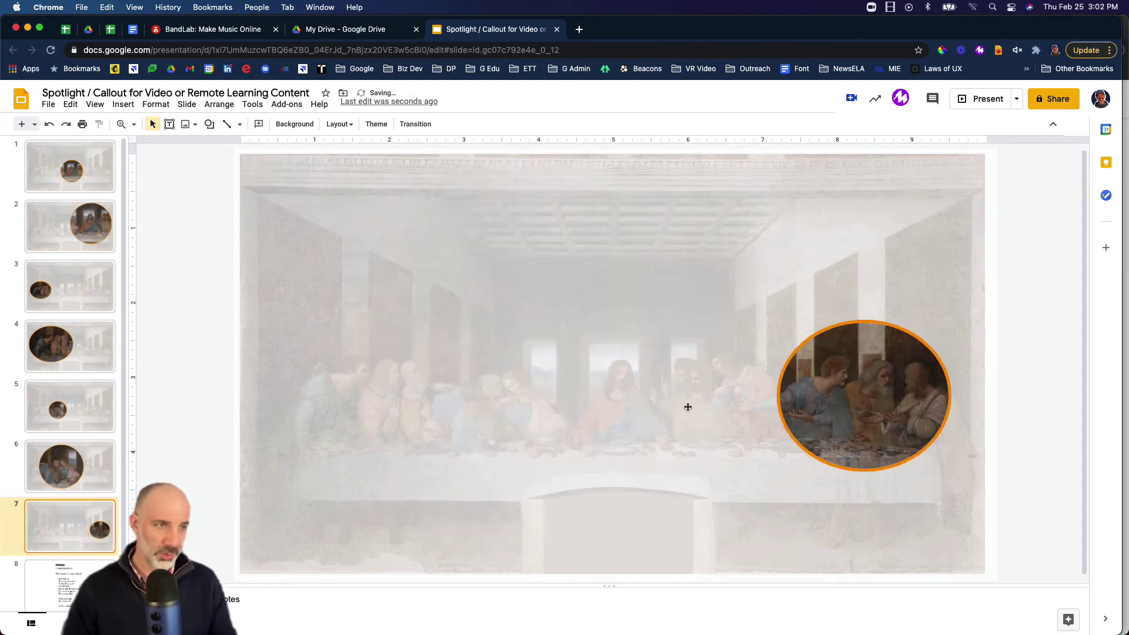
click(807, 372)
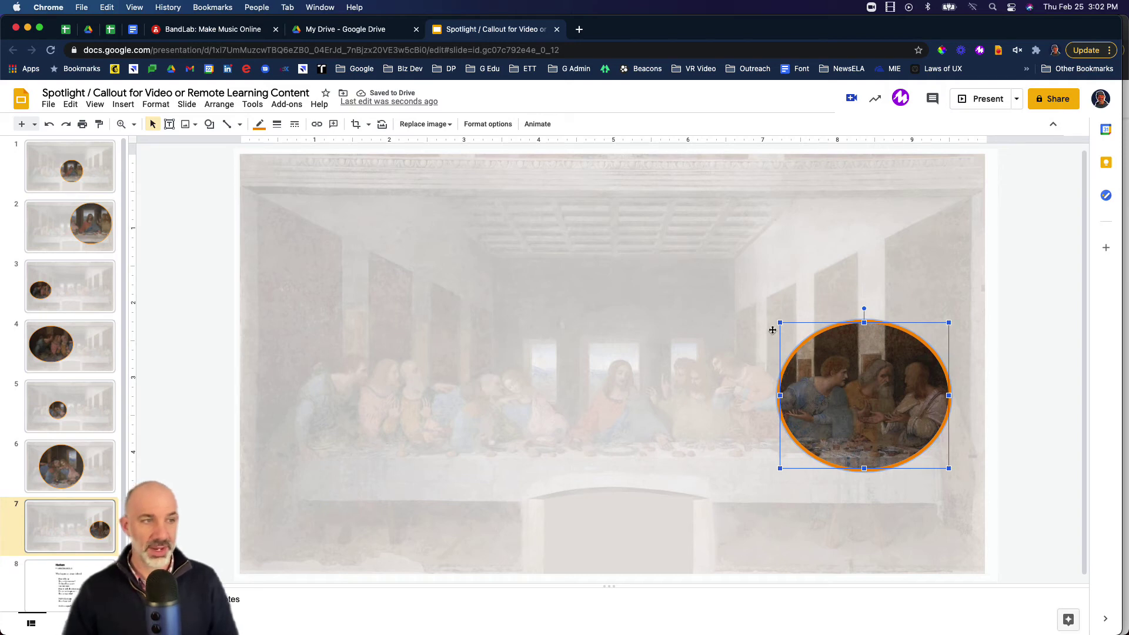
drag(780, 323, 590, 199)
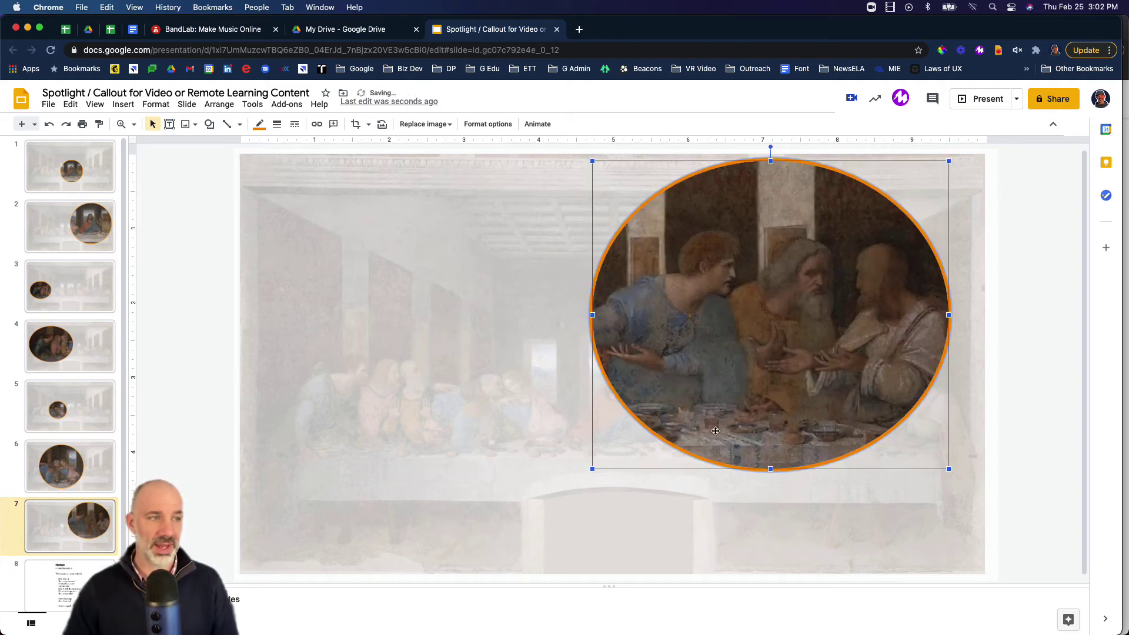
drag(592, 471, 554, 519)
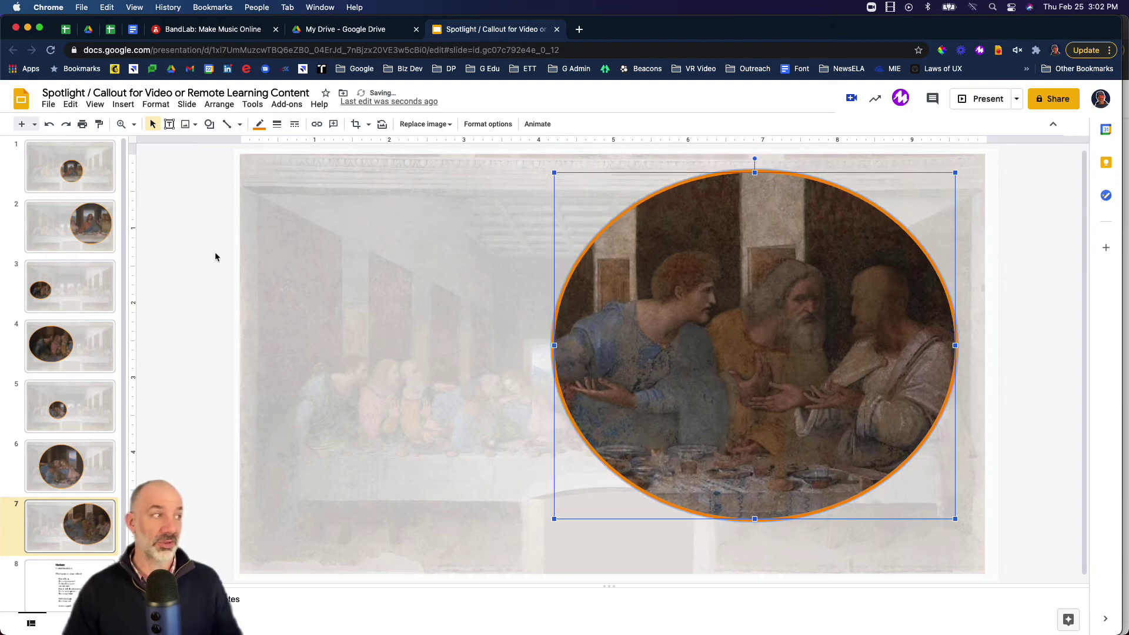
click(94, 168)
click(984, 100)
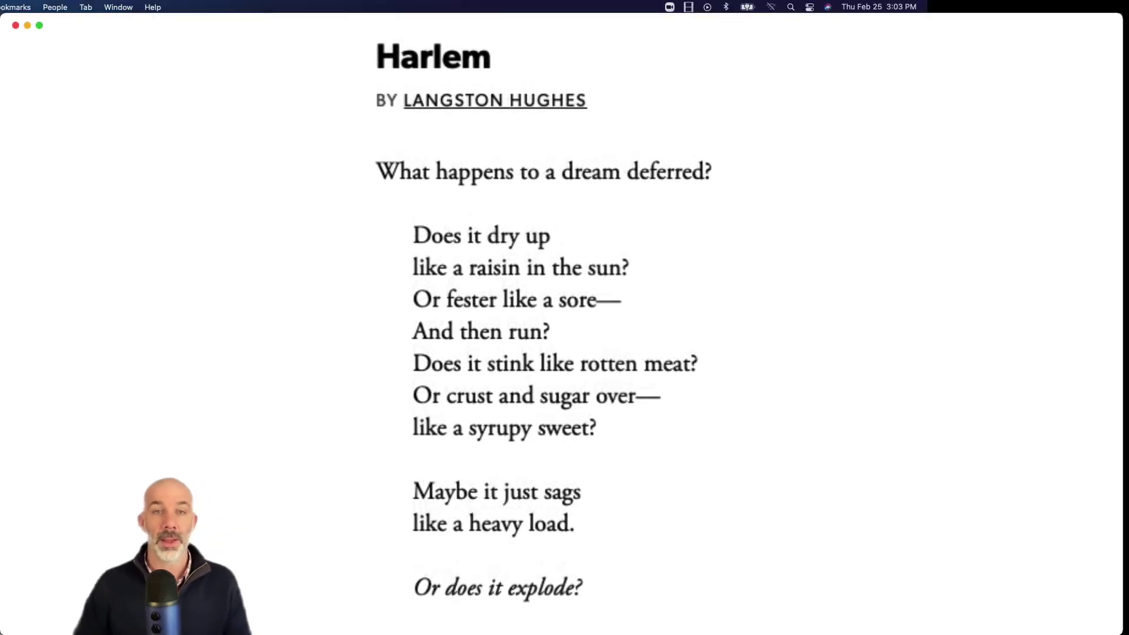
Select the Harlem poem image on slide 8
click(585, 295)
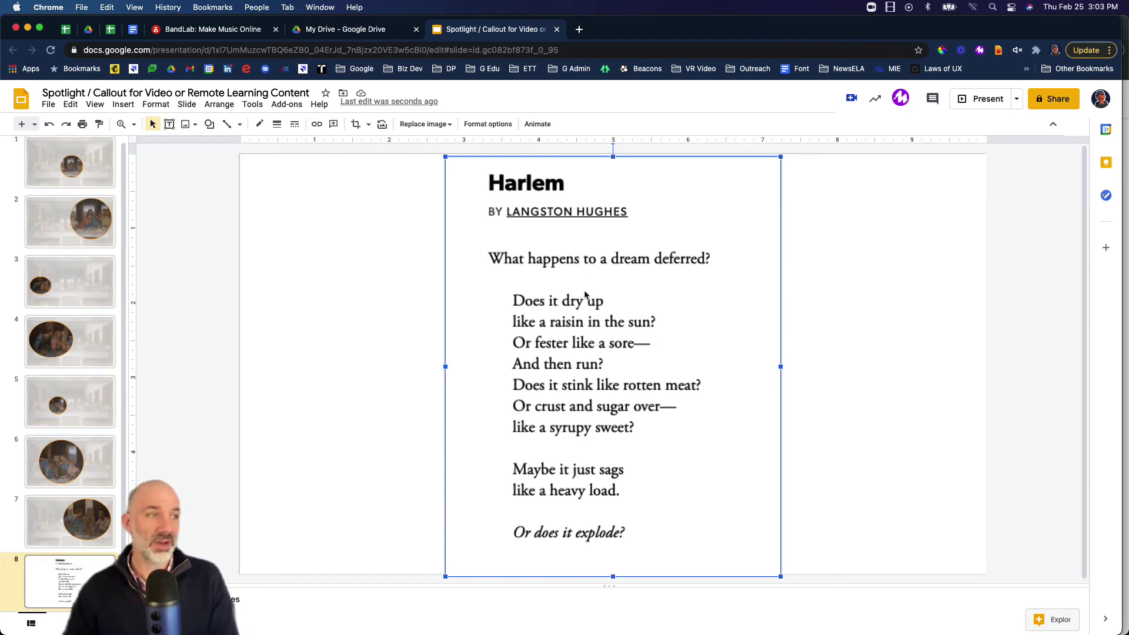
Nudge the Harlem poem image slightly up and right so it sits centred on slide 8
mouse_move(585, 295)
mouse_down()
mouse_move(597, 293)
mouse_move(593, 302)
mouse_move(588, 291)
mouse_move(573, 294)
mouse_up()
scroll(593, 297, up, 1)
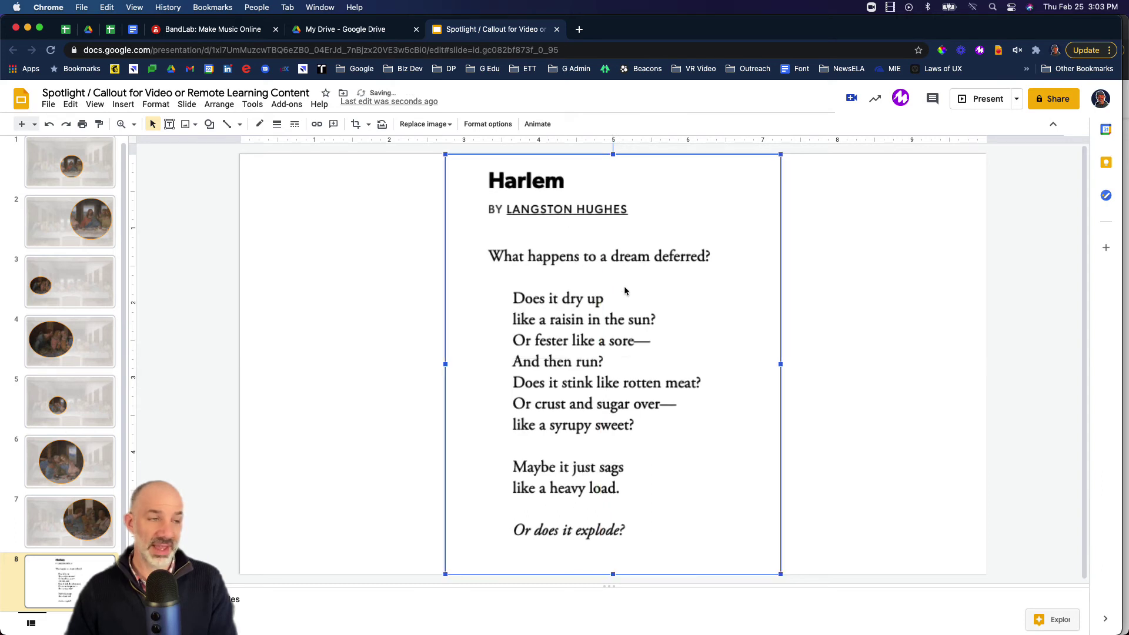
click(839, 319)
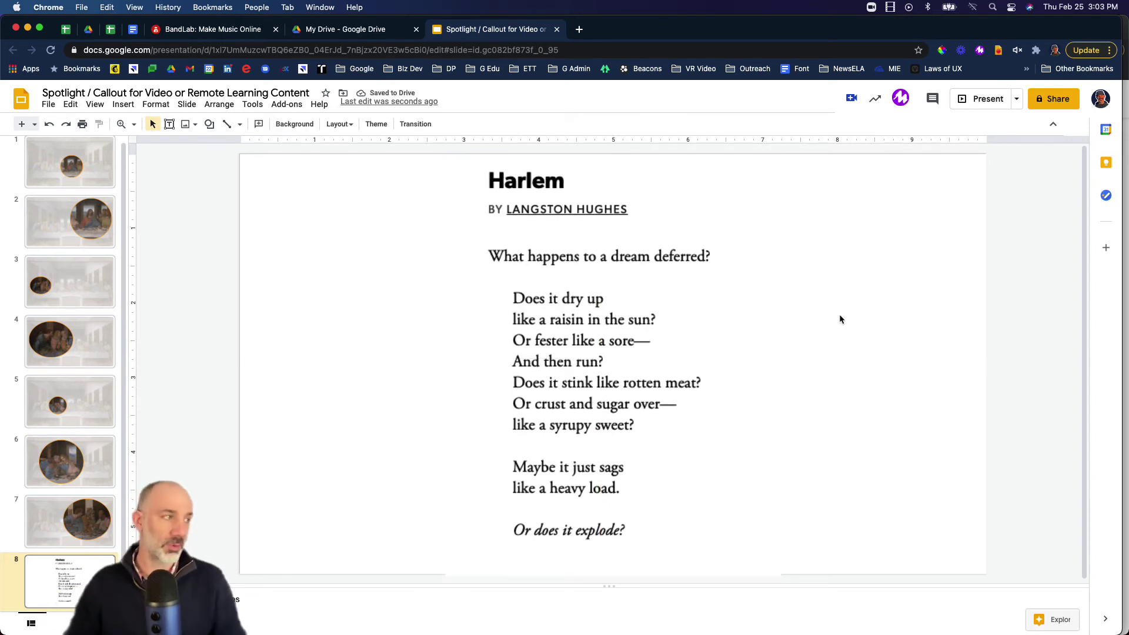
click(210, 127)
Draw a rectangle covering the whole Harlem poem image
mouse_move(236, 144)
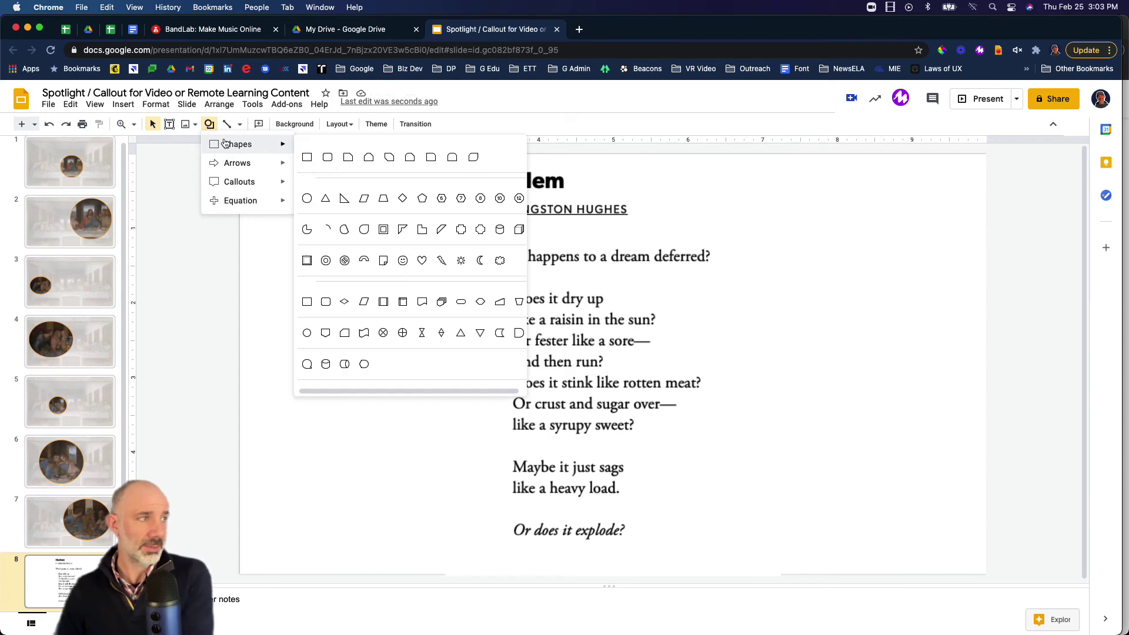
click(307, 157)
drag(410, 158, 803, 569)
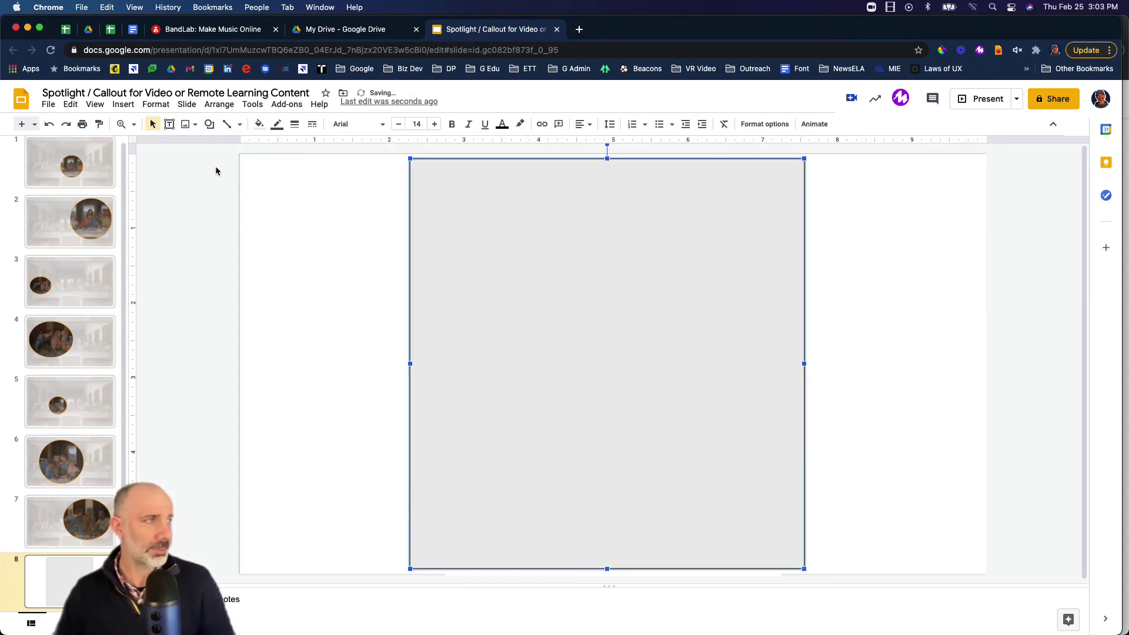
Fill the rectangle with a custom semi-transparent white (#ffffffd7) to fade the poem
click(274, 125)
click(257, 125)
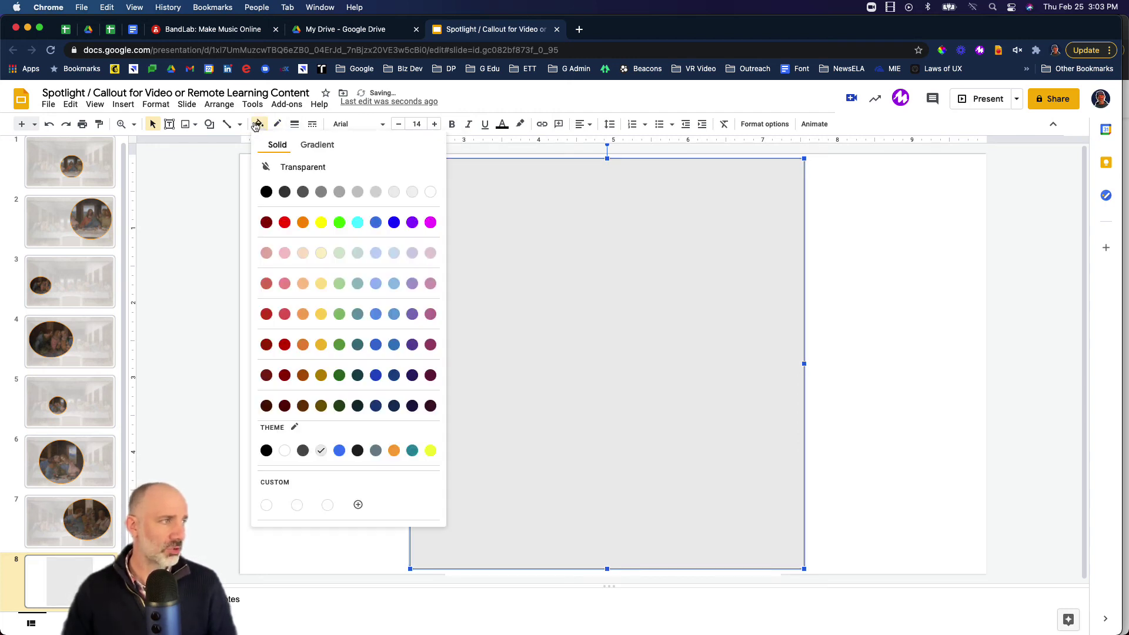
click(431, 192)
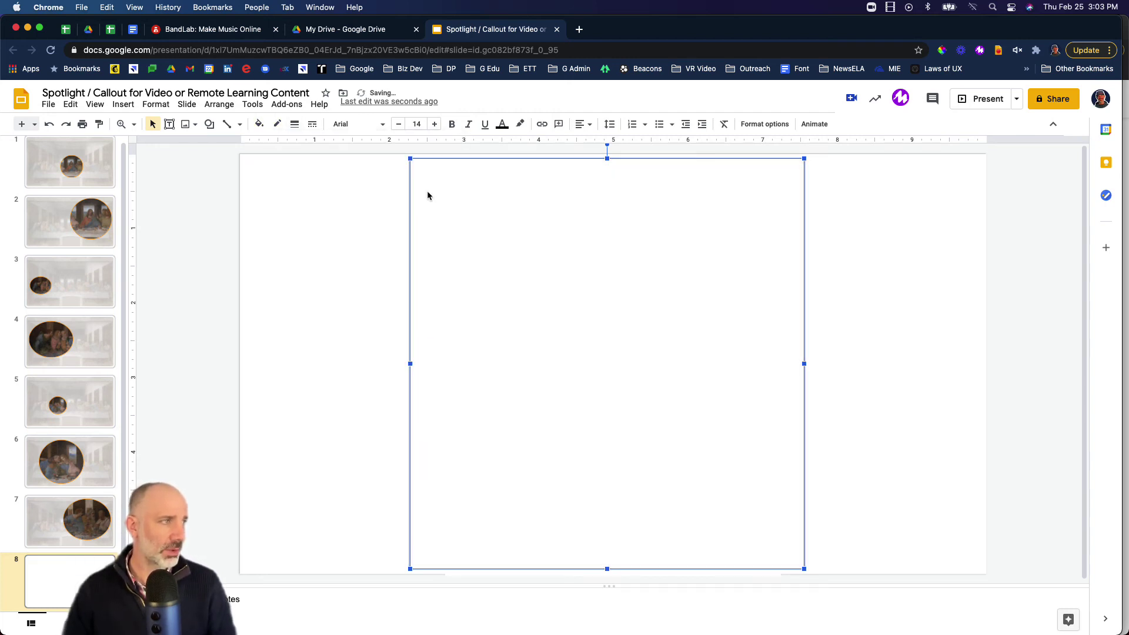
click(259, 125)
click(357, 504)
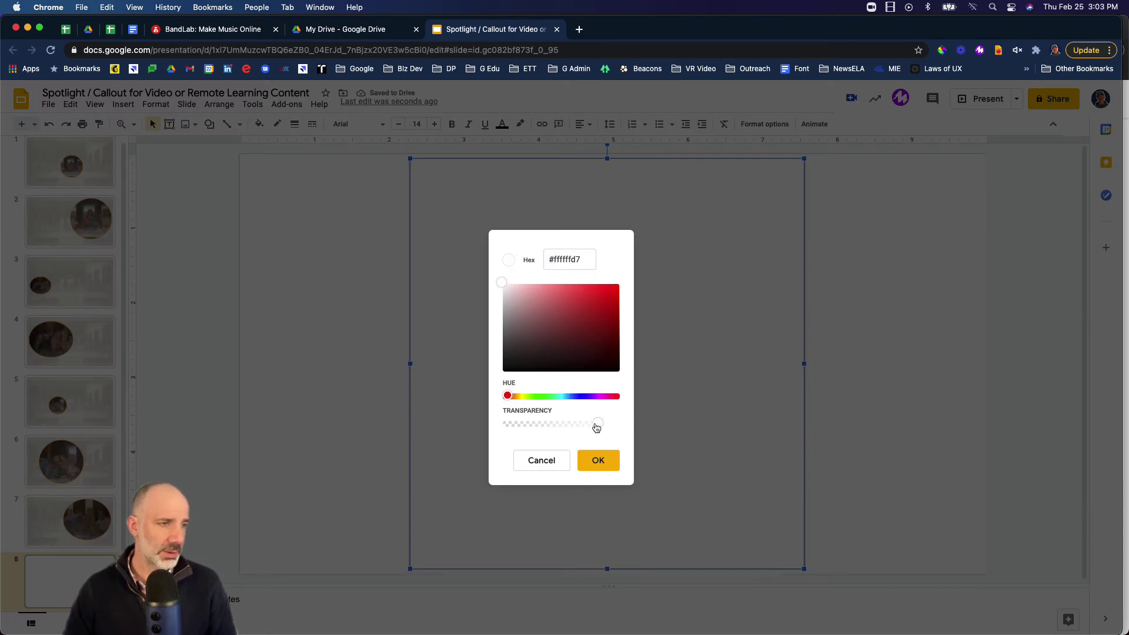
click(598, 462)
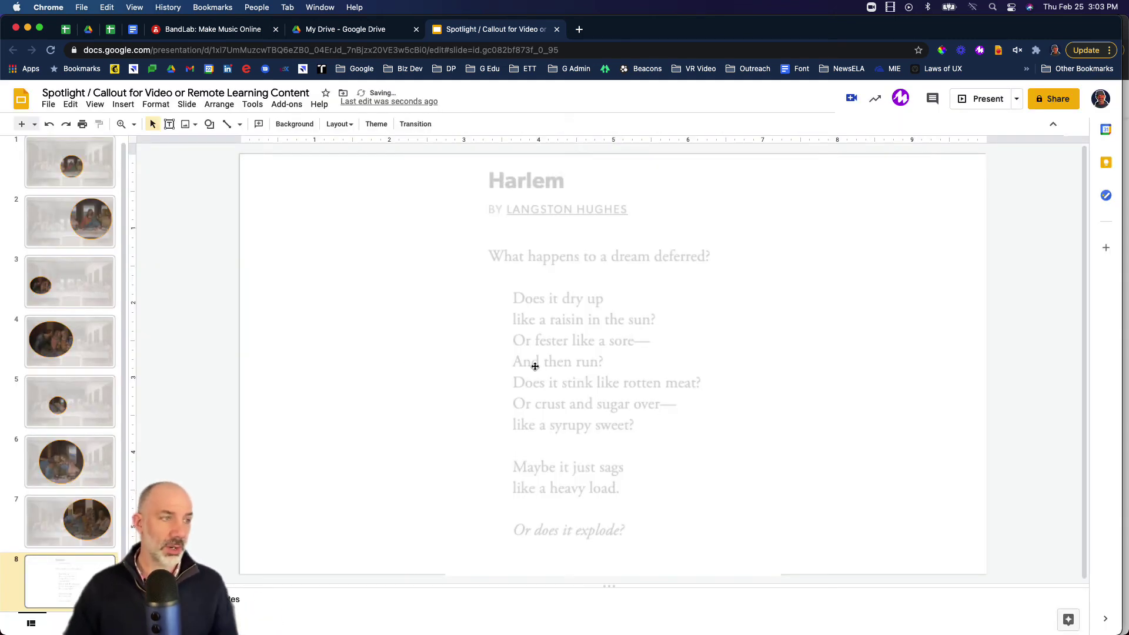
click(558, 344)
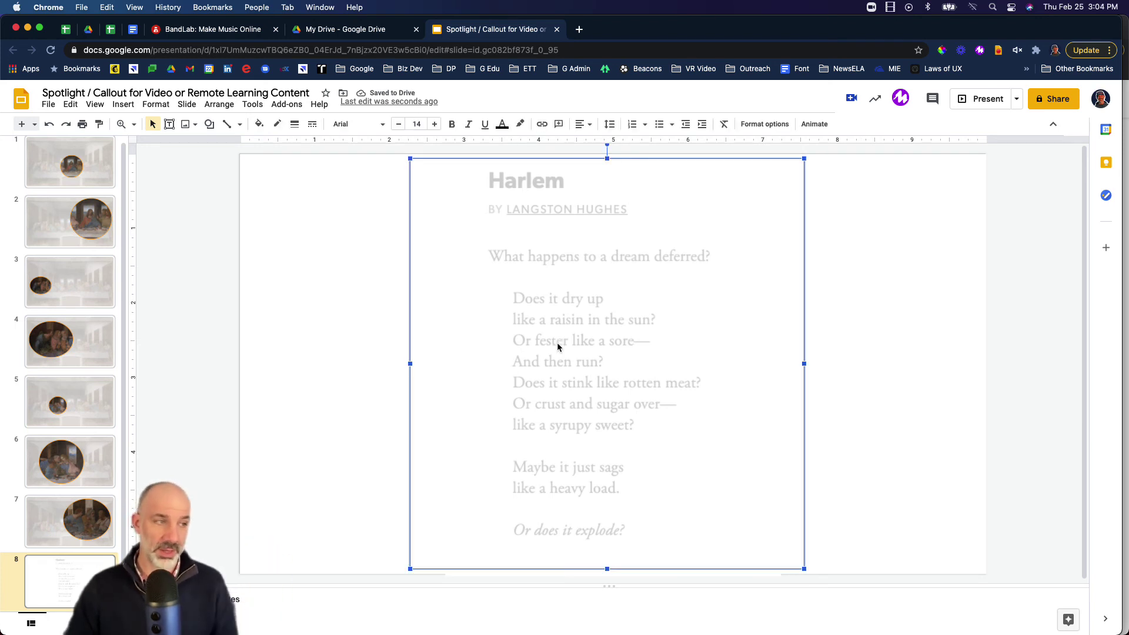
right_click(558, 347)
Send the translucent rectangle behind the poem image
mouse_move(589, 428)
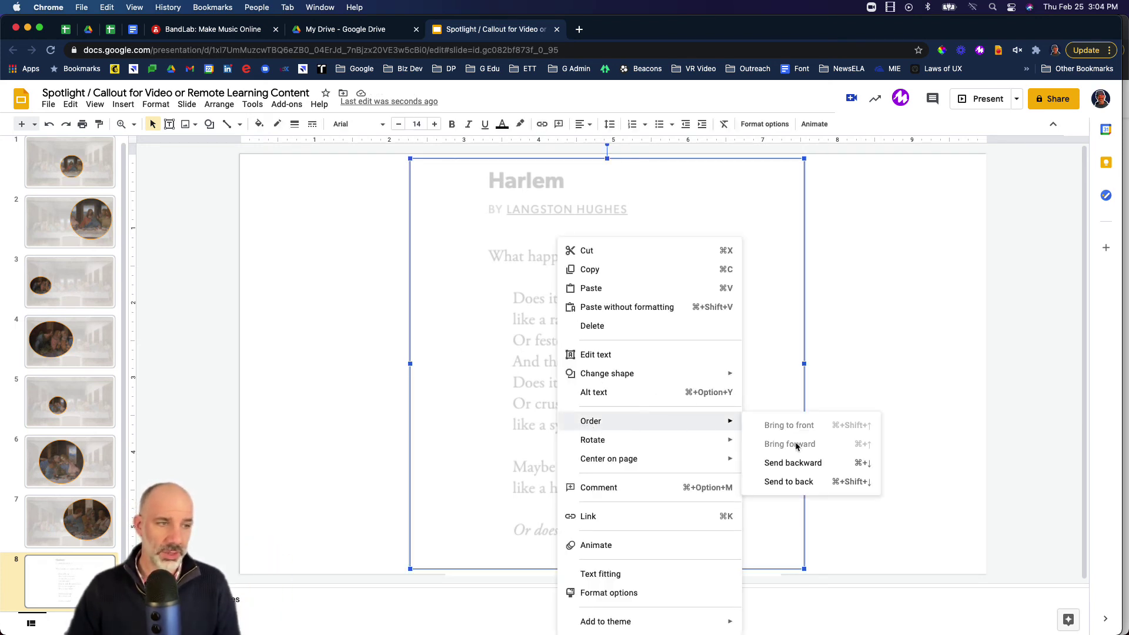
click(797, 463)
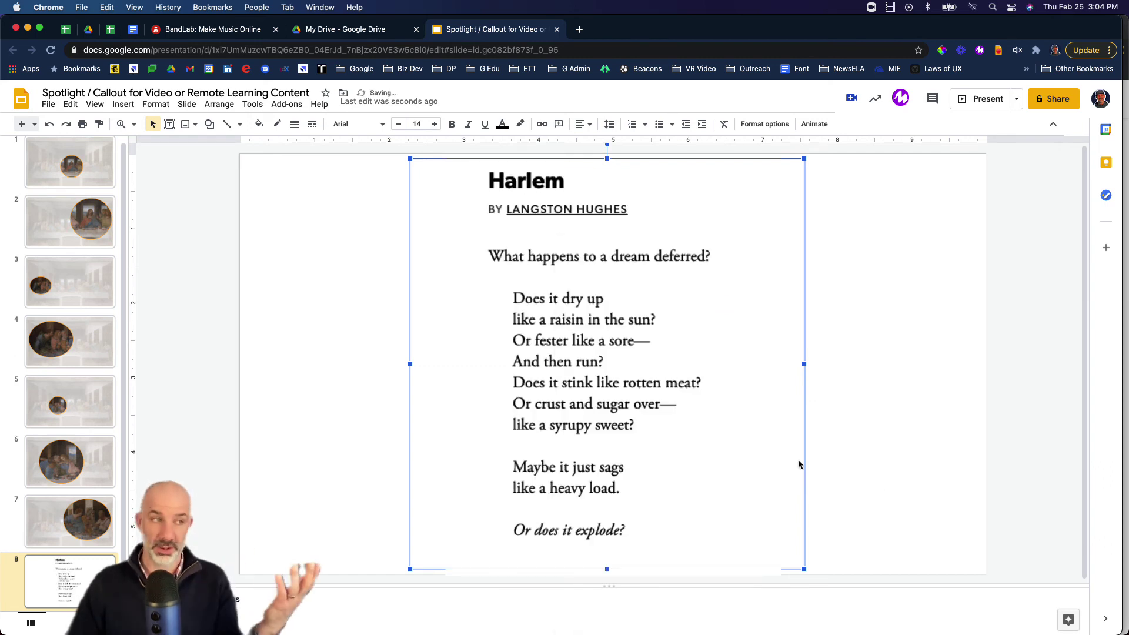
click(867, 406)
Mask the poem image as a rounded rectangle cropped to 'What happens to a dream deferred?'
click(622, 333)
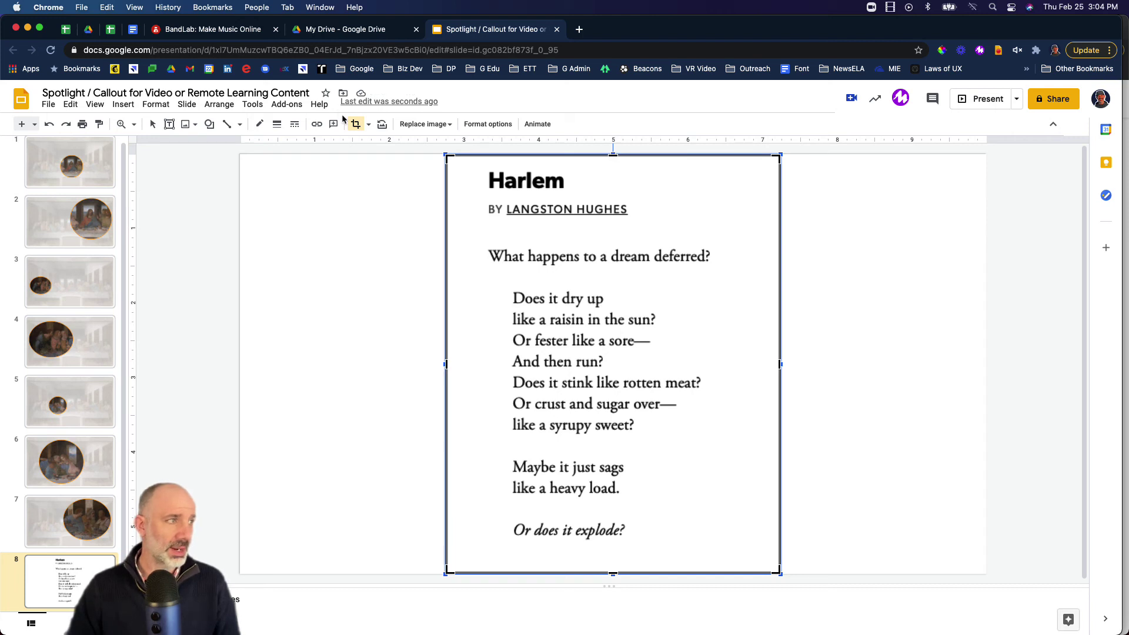
click(369, 126)
mouse_move(414, 139)
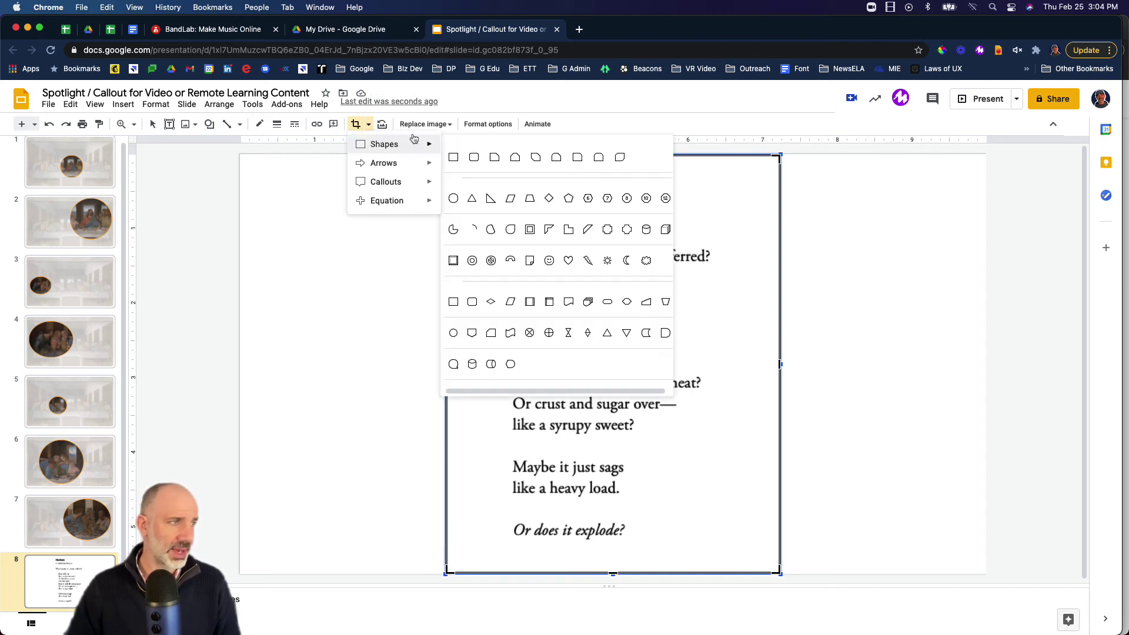
click(475, 159)
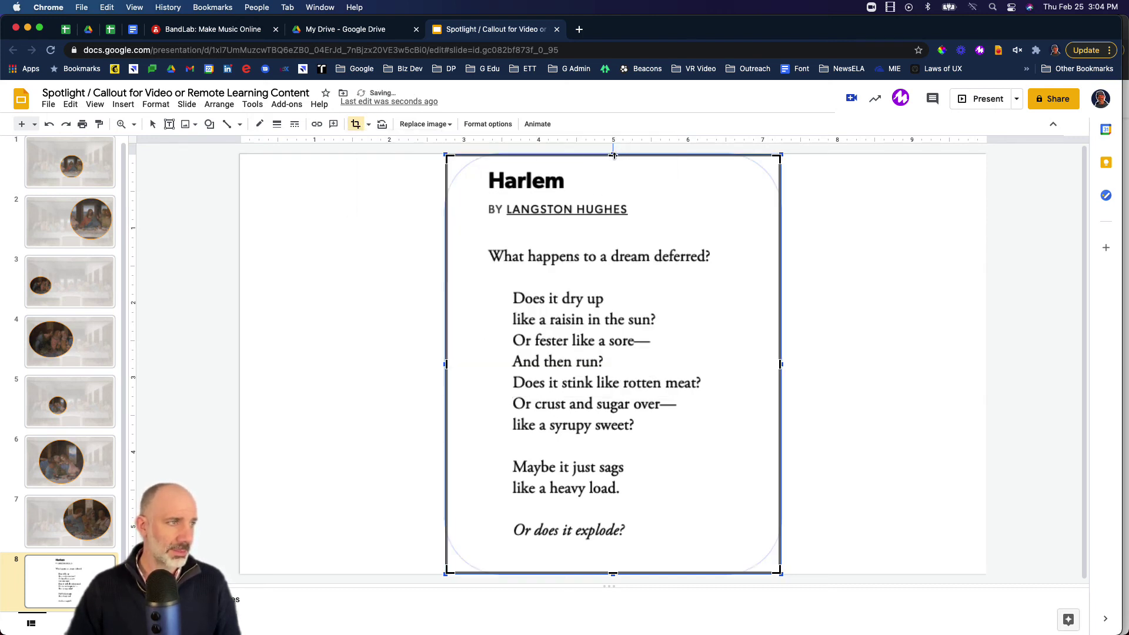
drag(613, 155, 608, 227)
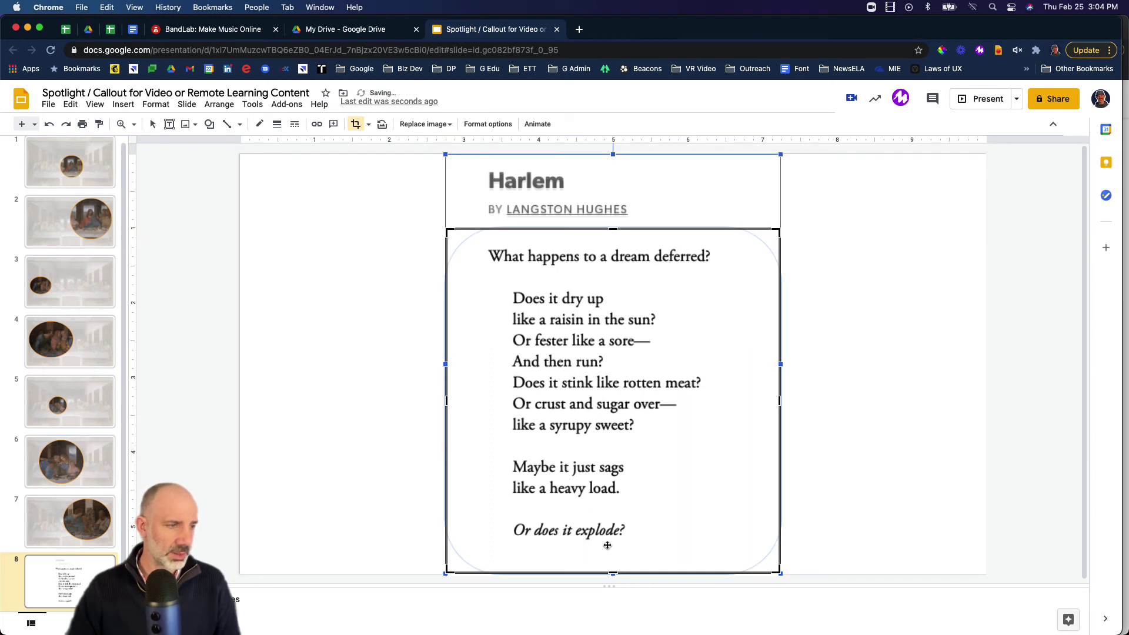
drag(613, 555, 644, 285)
key(Return)
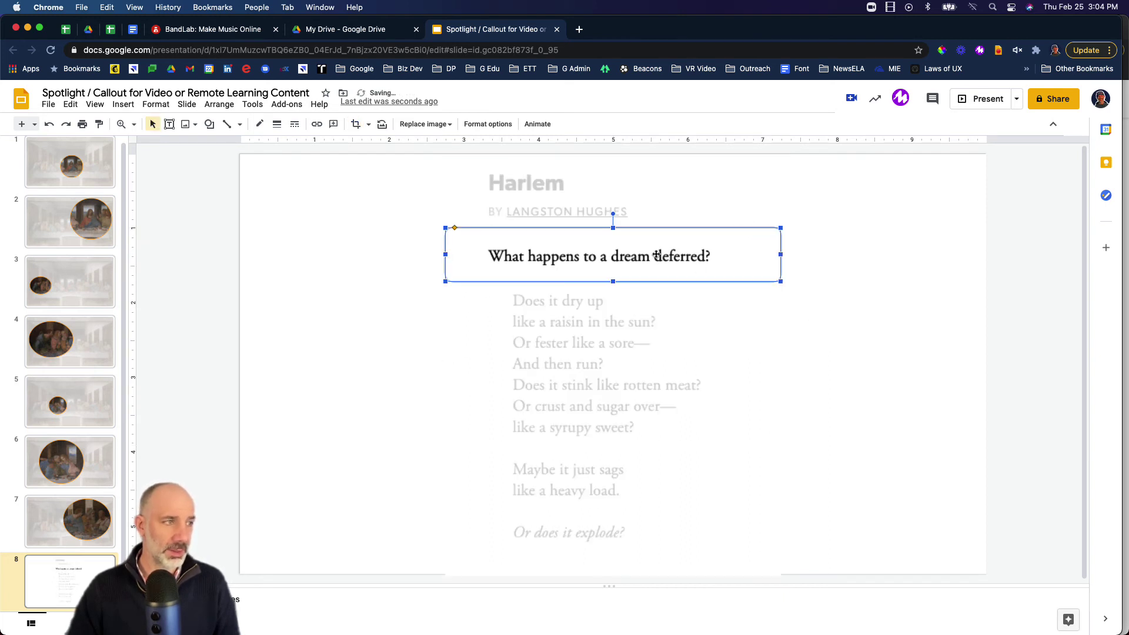
Make the callout's ends fully round and give it a 4px red border
drag(454, 228, 473, 227)
click(416, 254)
click(450, 254)
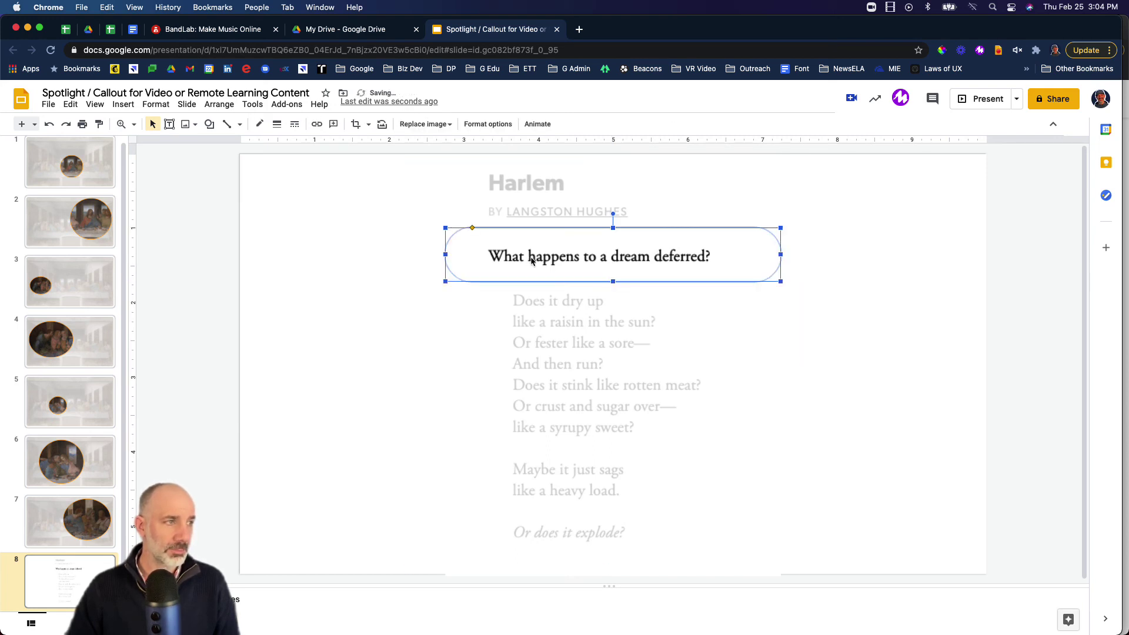
click(277, 123)
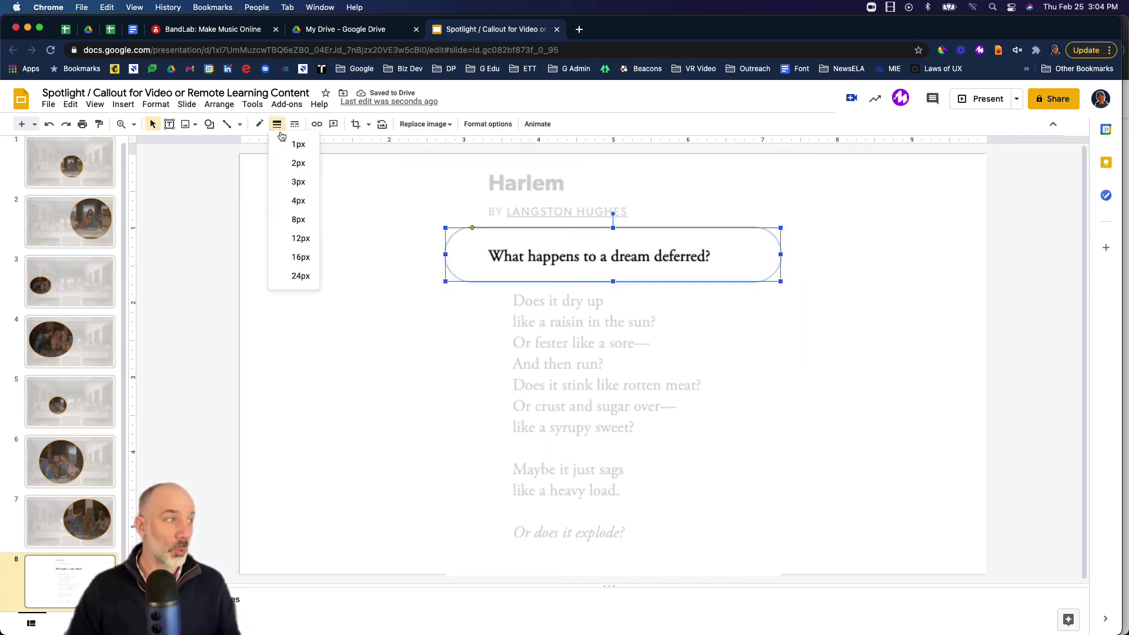
click(294, 201)
click(259, 123)
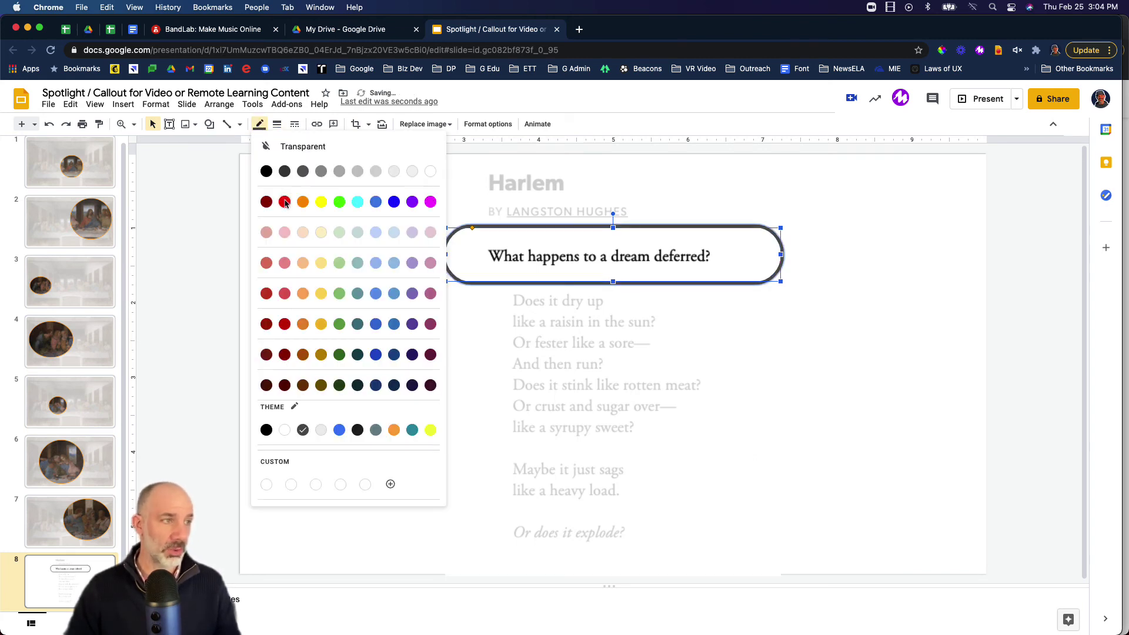
click(285, 200)
click(318, 283)
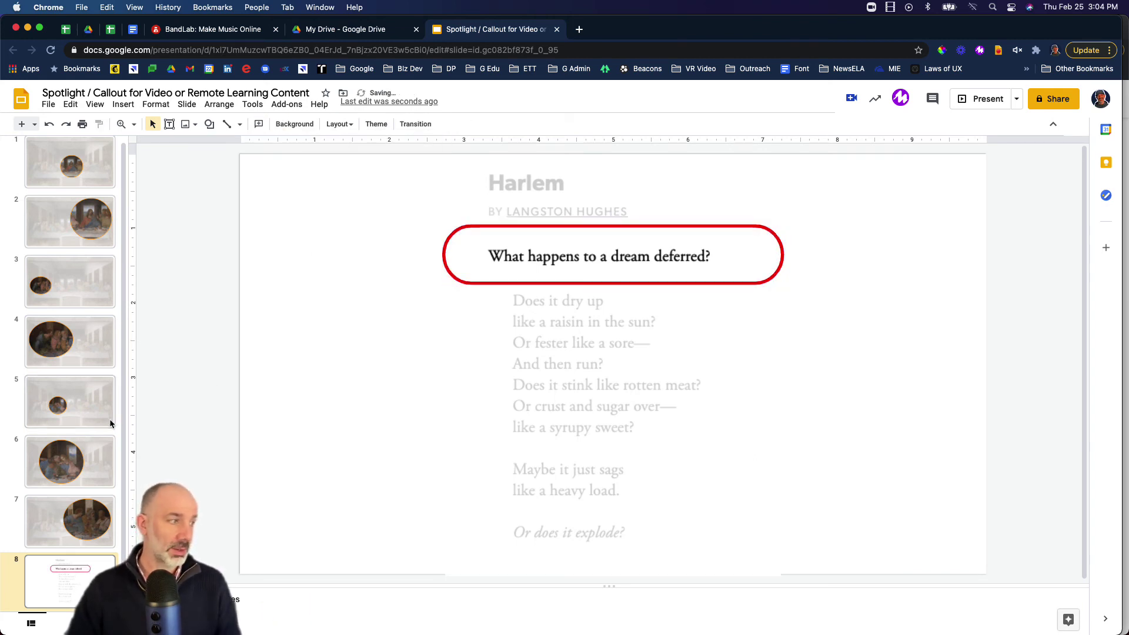
key(super+c)
Duplicate slide 8 as slide 9 and re-crop its callout to 'Does it dry up / like a raisin in the sun?'
key(super+v)
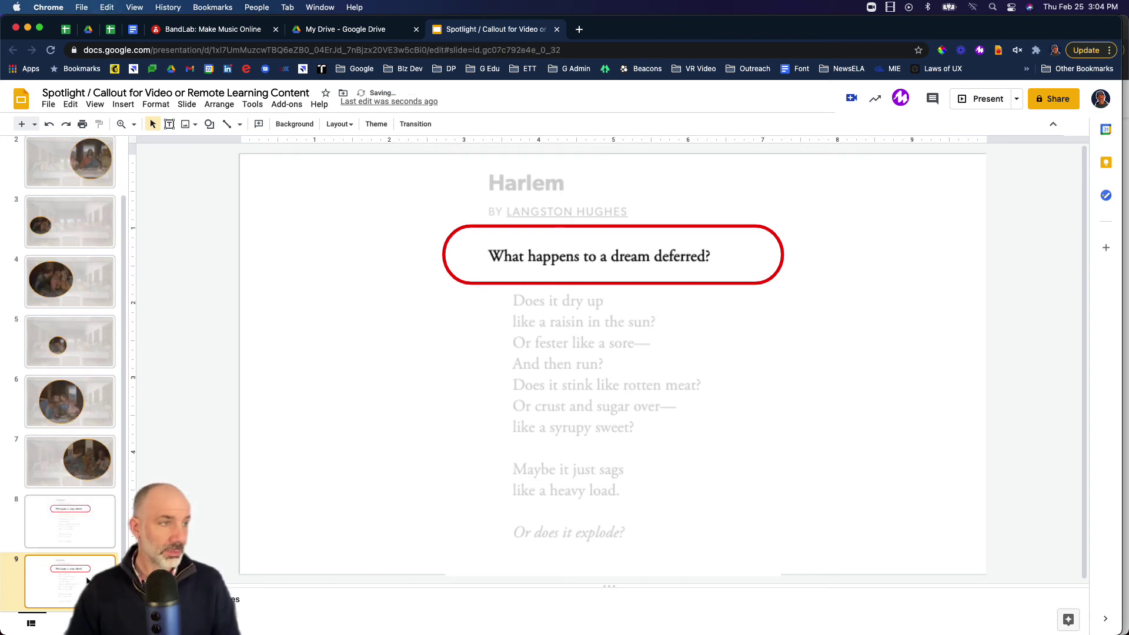
double_click(505, 266)
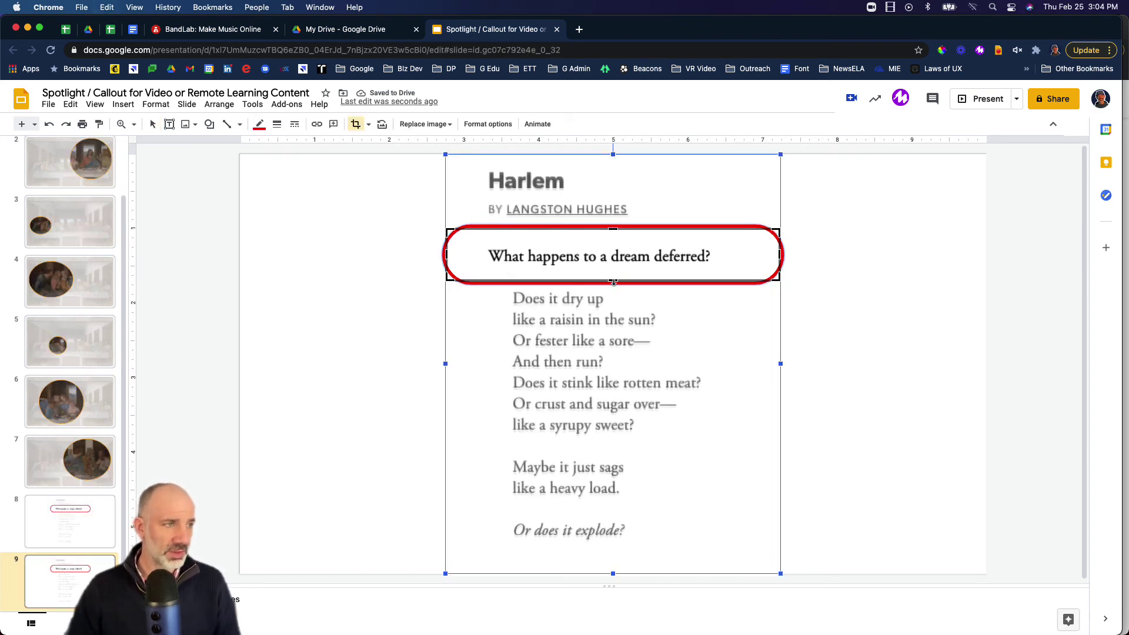
click(49, 129)
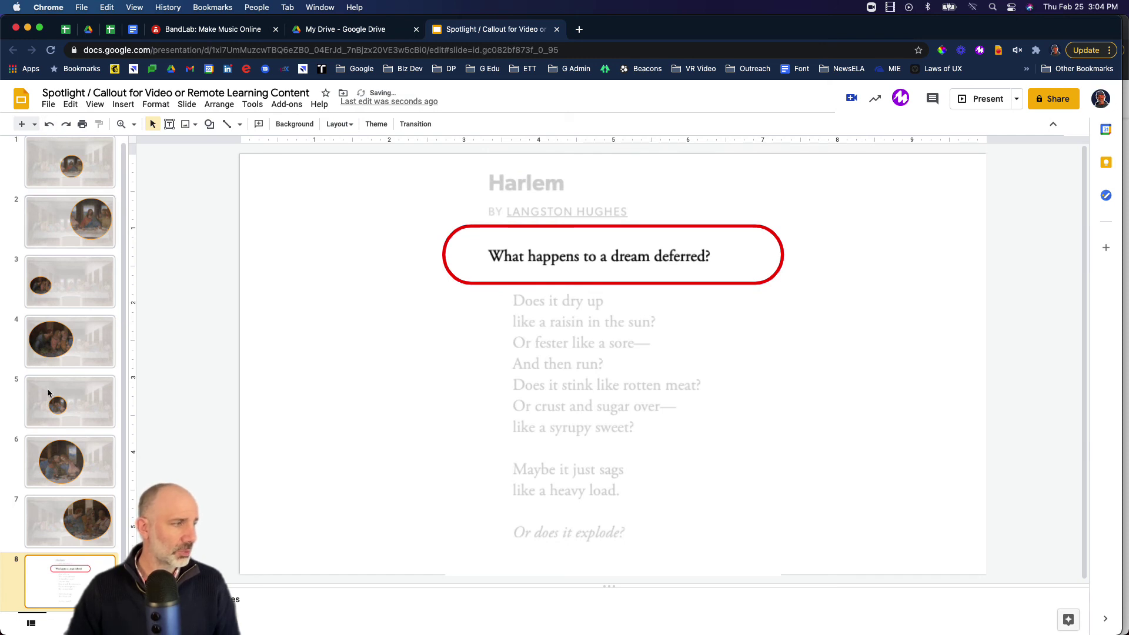
key(ctrl+d)
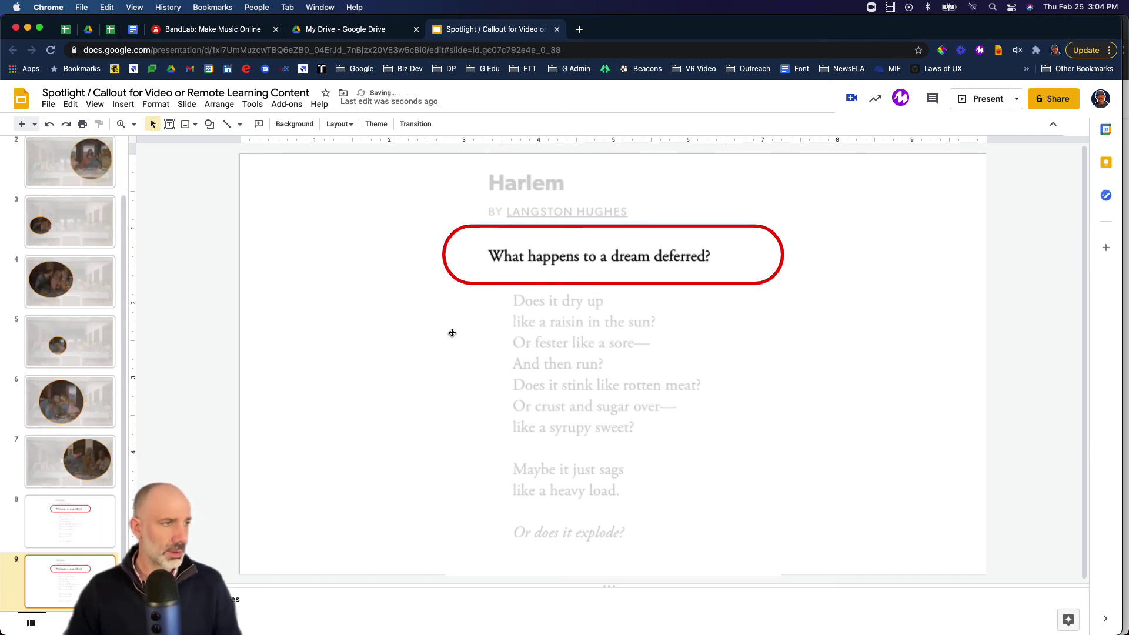
double_click(515, 269)
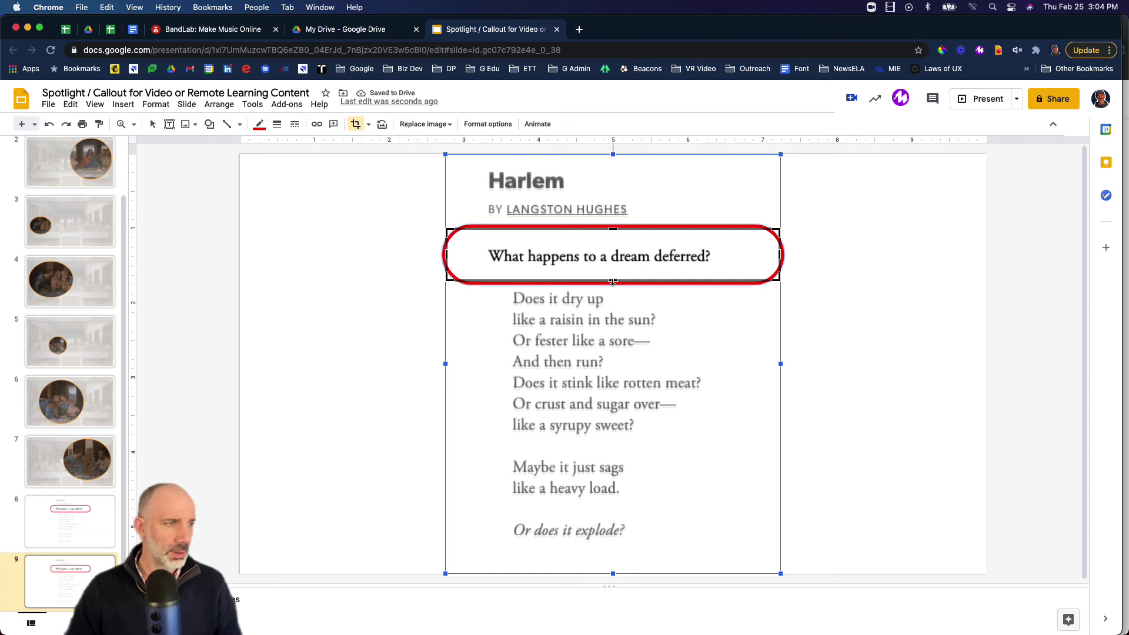
drag(613, 298, 613, 329)
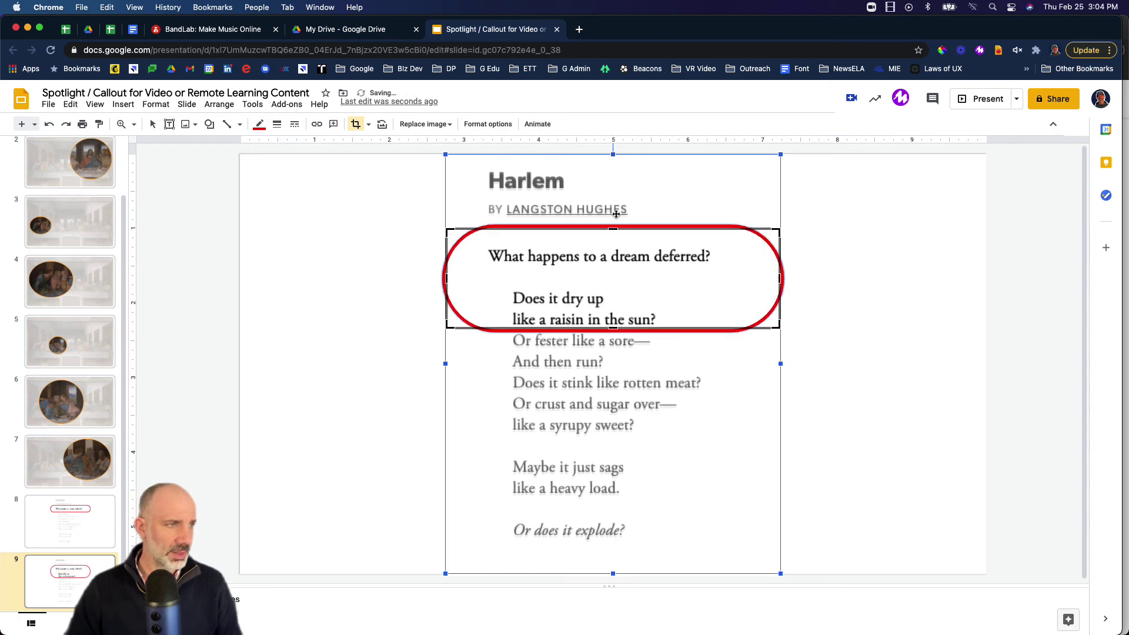
drag(613, 229, 610, 285)
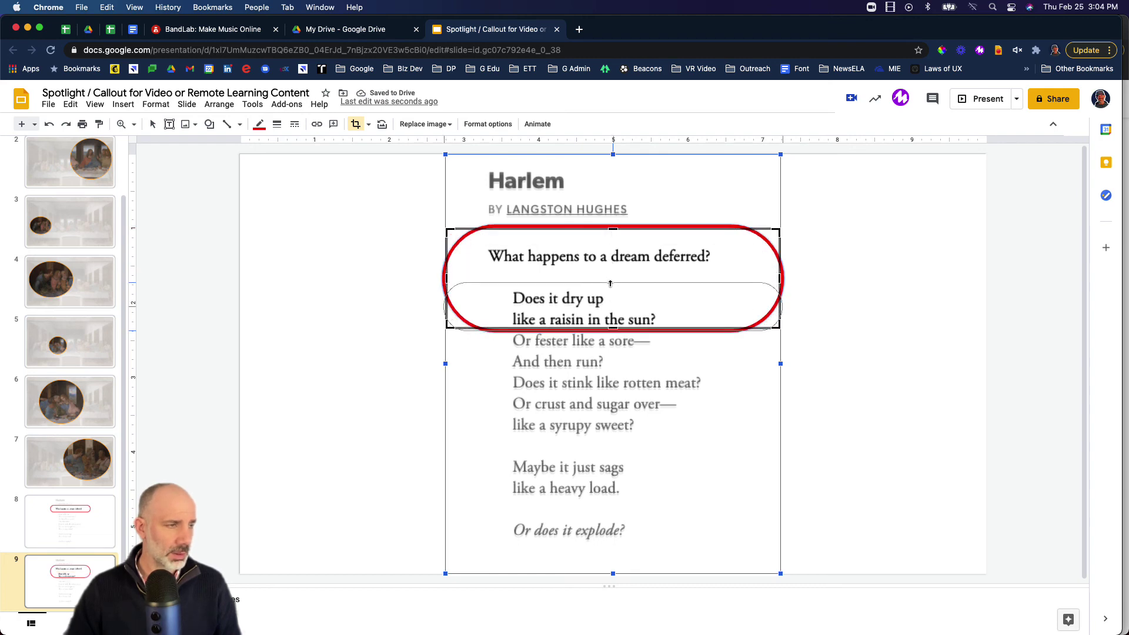
click(331, 322)
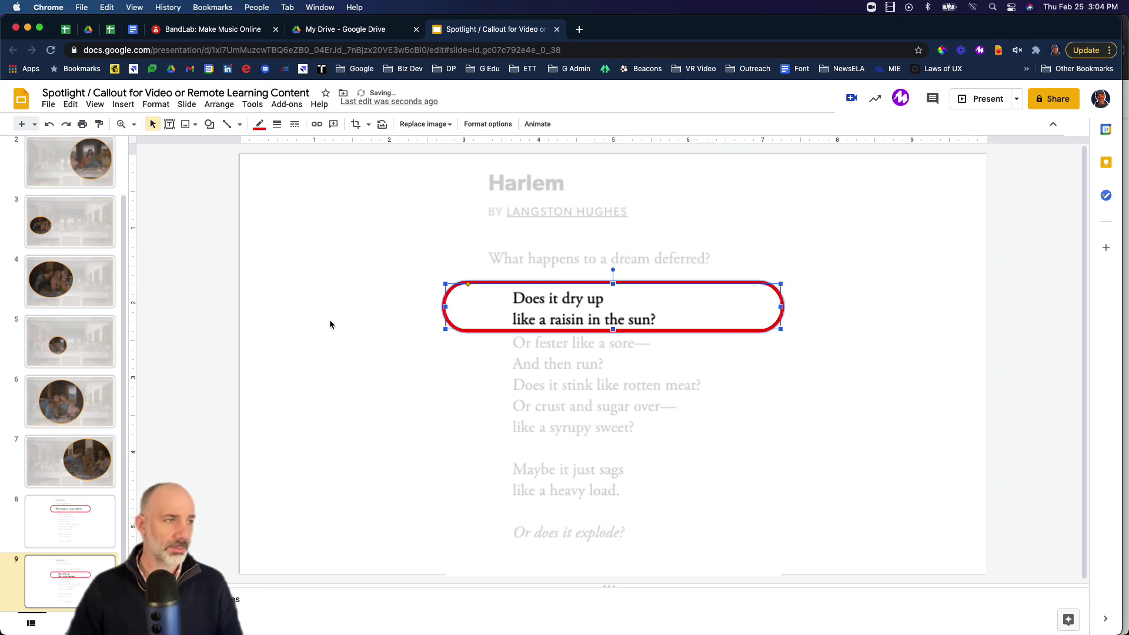
click(102, 519)
Enlarge the red callout on slide 8 and centre it on the slide
click(529, 273)
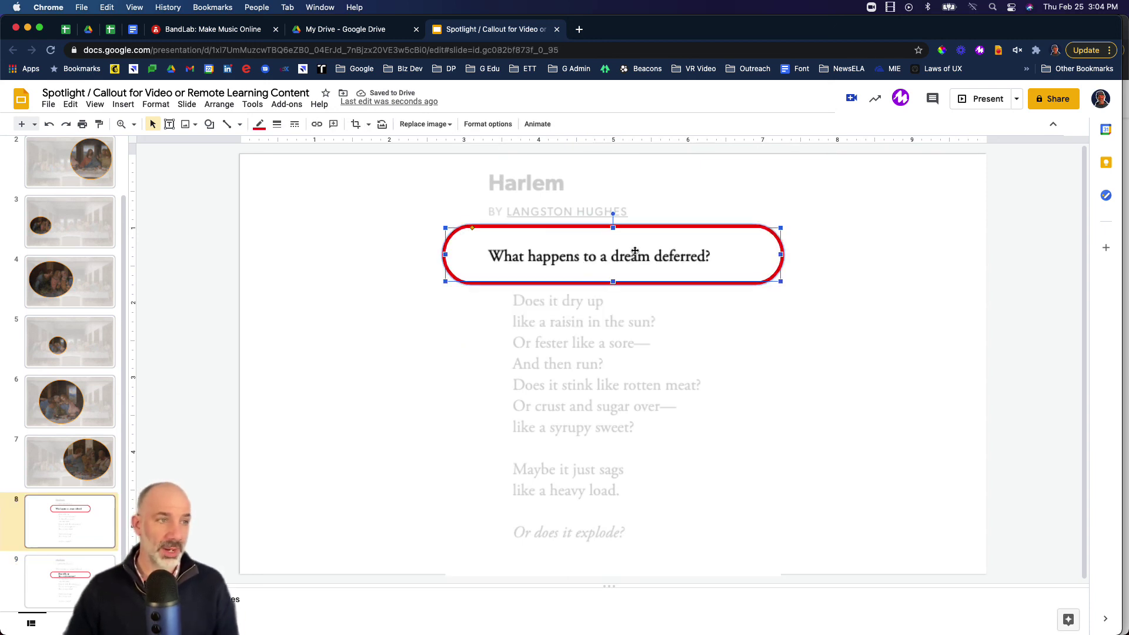
drag(782, 283, 963, 311)
drag(753, 291, 685, 280)
Enlarge the red callout on slide 9 and centre it on the slide
click(70, 581)
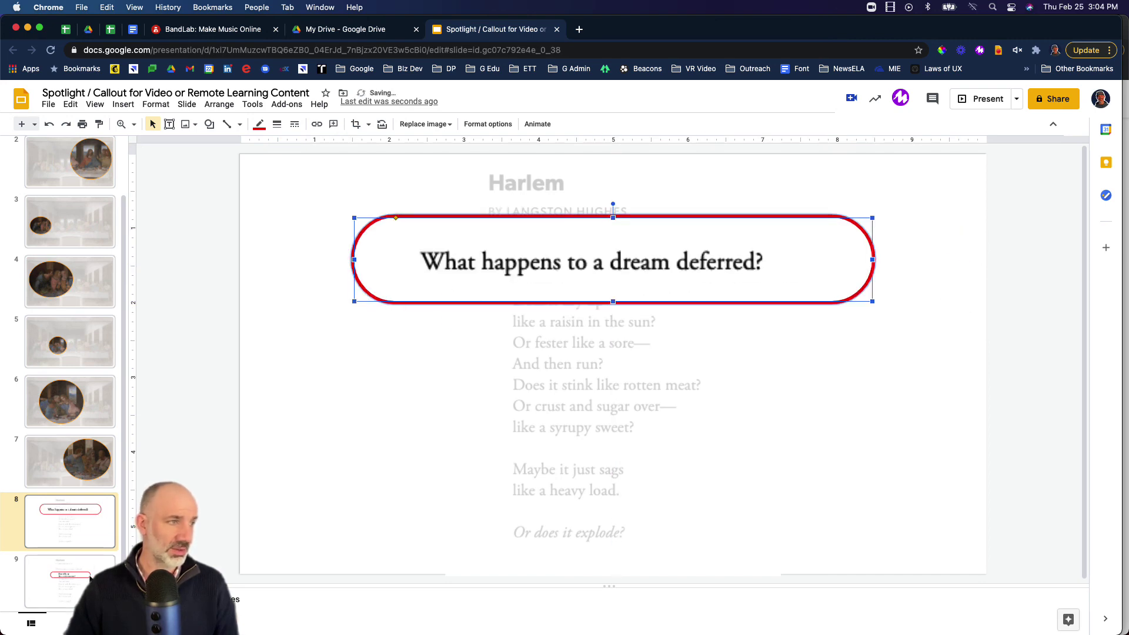
double_click(474, 296)
click(456, 338)
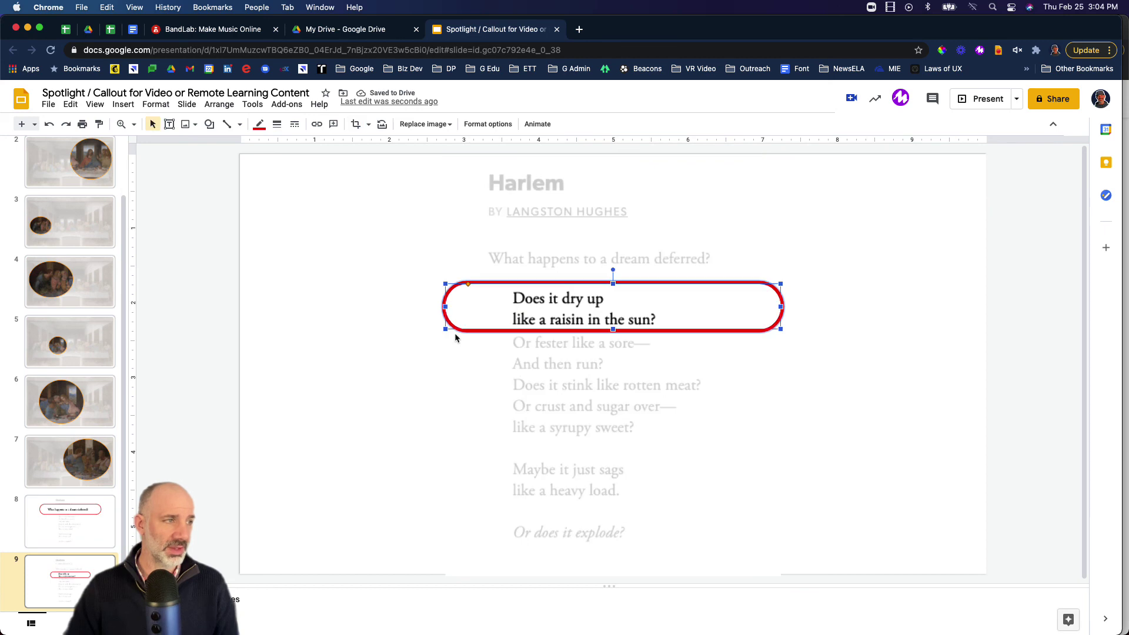
drag(445, 285, 236, 255)
drag(493, 301, 576, 314)
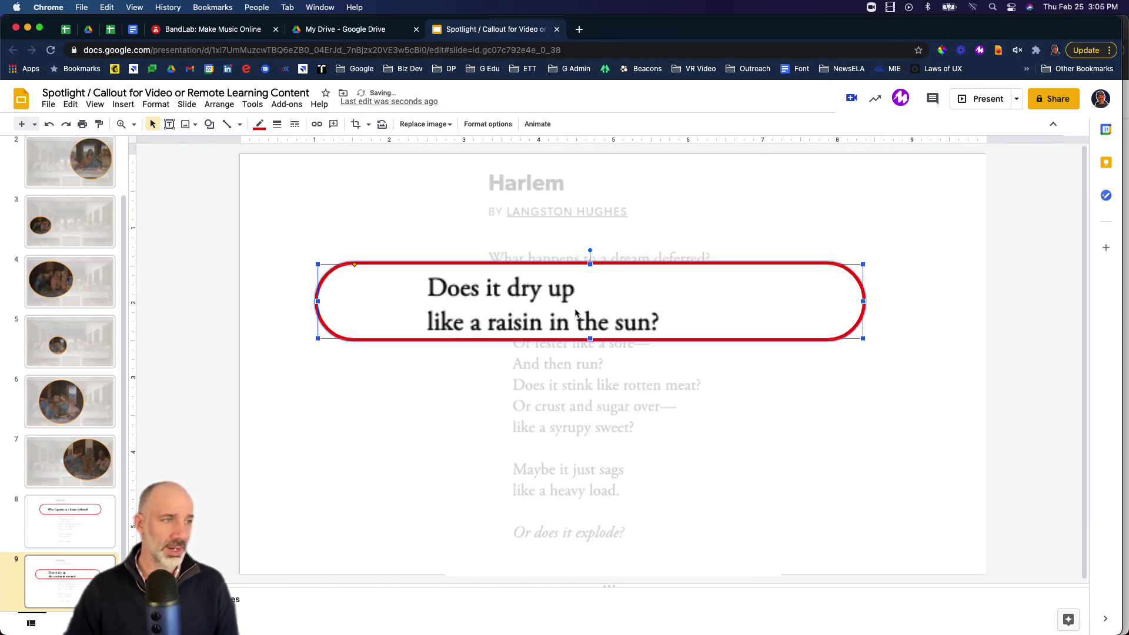
click(72, 515)
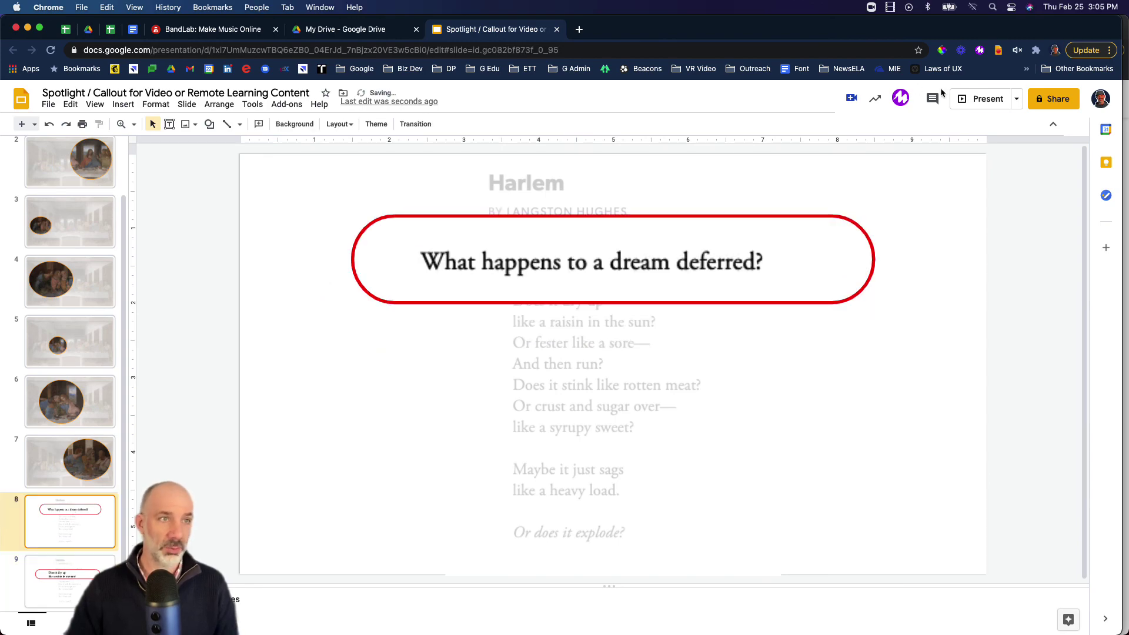
Present slides 8 and 9 full-screen to check both callouts, then exit to the editor
click(979, 100)
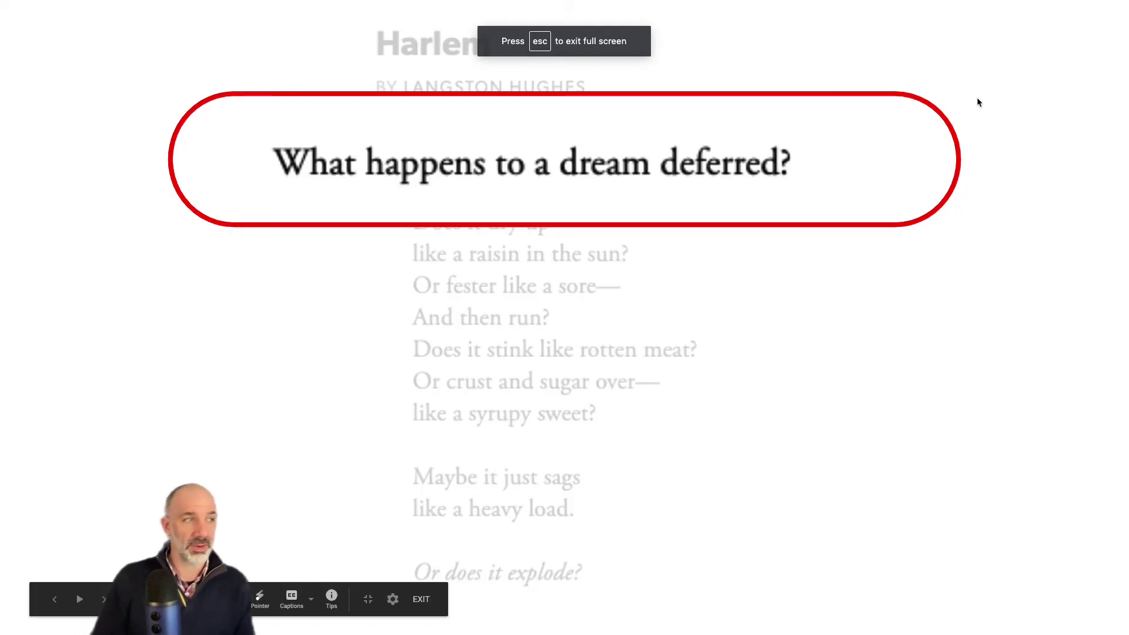
key(Right)
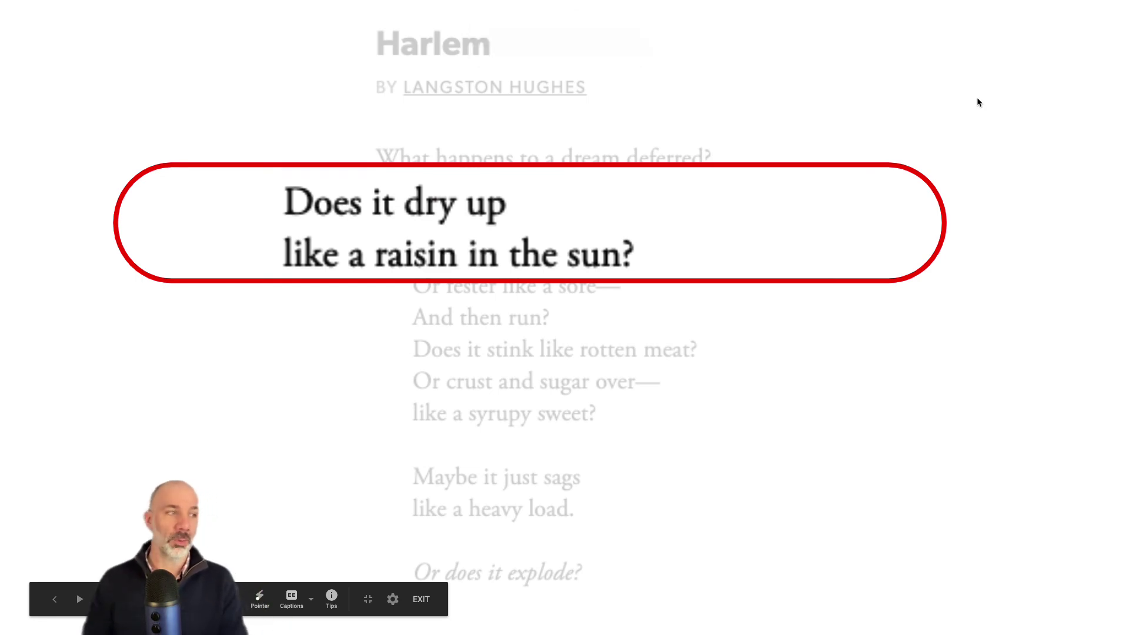
key(Escape)
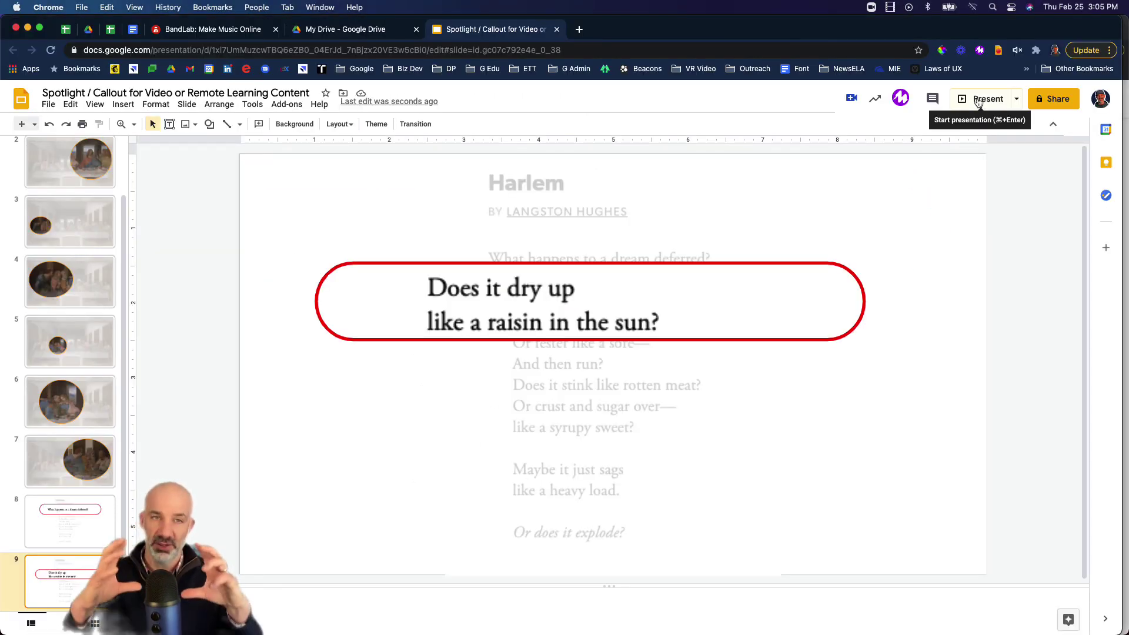